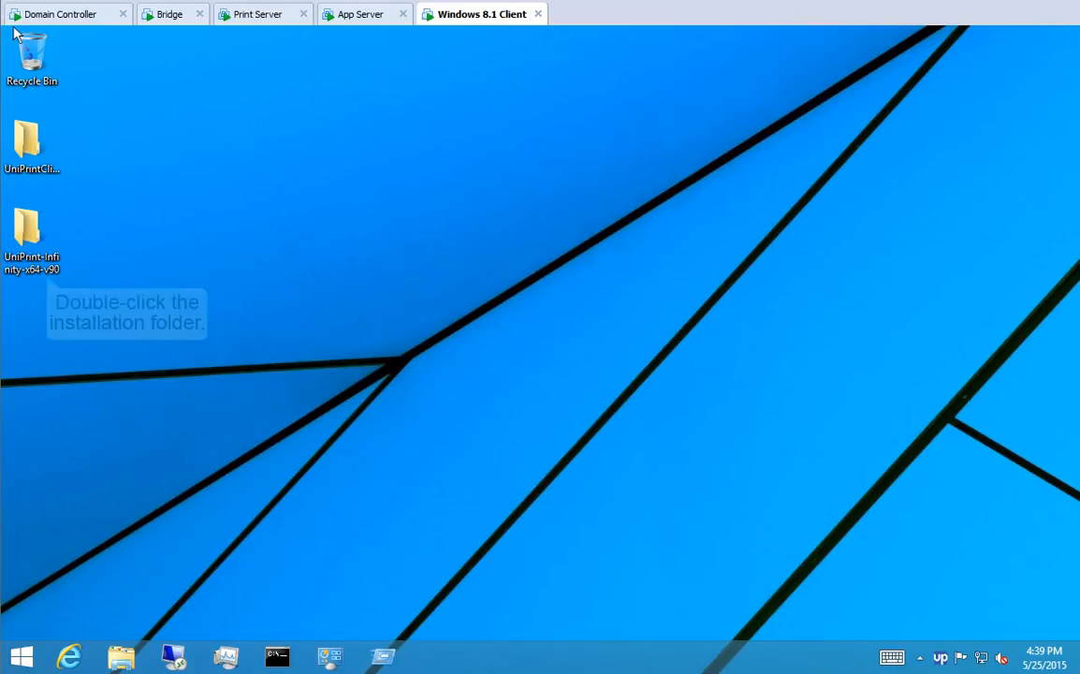
Unzip and launch SecurePrint Emulator.exe from the UniPrint-Infinity-x64-v90 folder, keeping the default extraction options
double_click(26, 227)
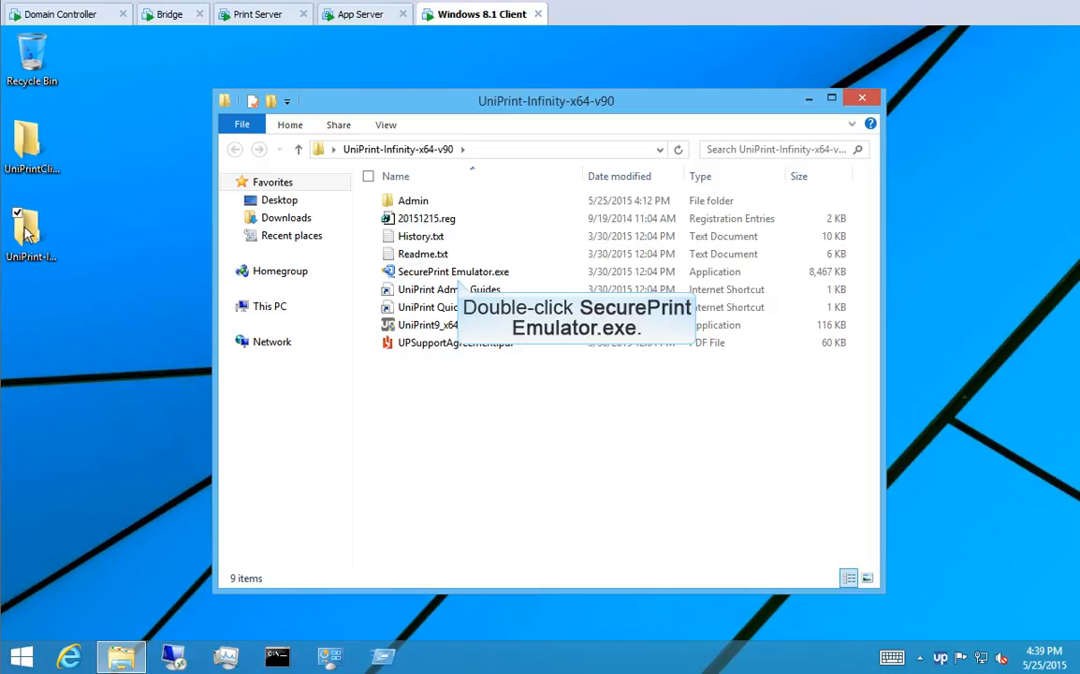
double_click(454, 272)
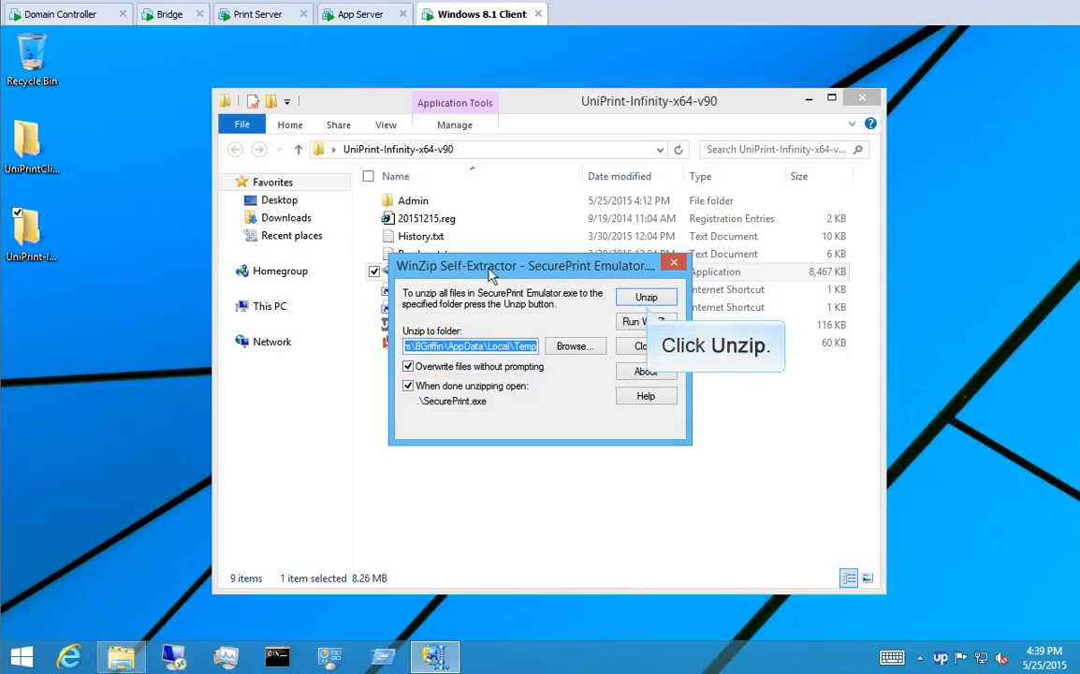
click(645, 297)
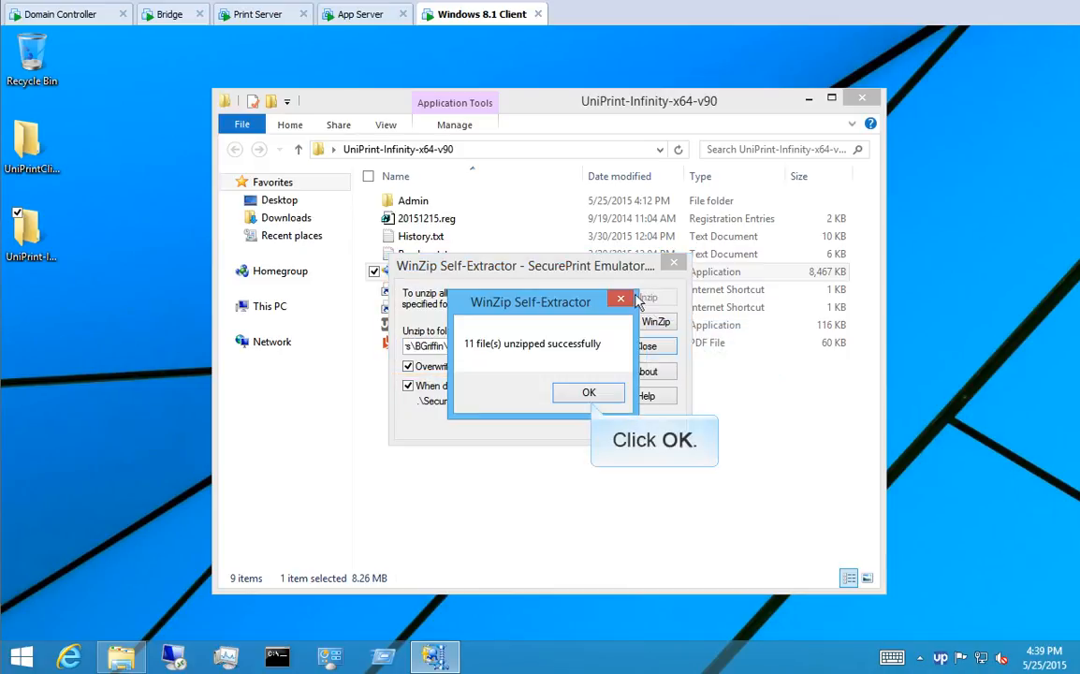
click(588, 392)
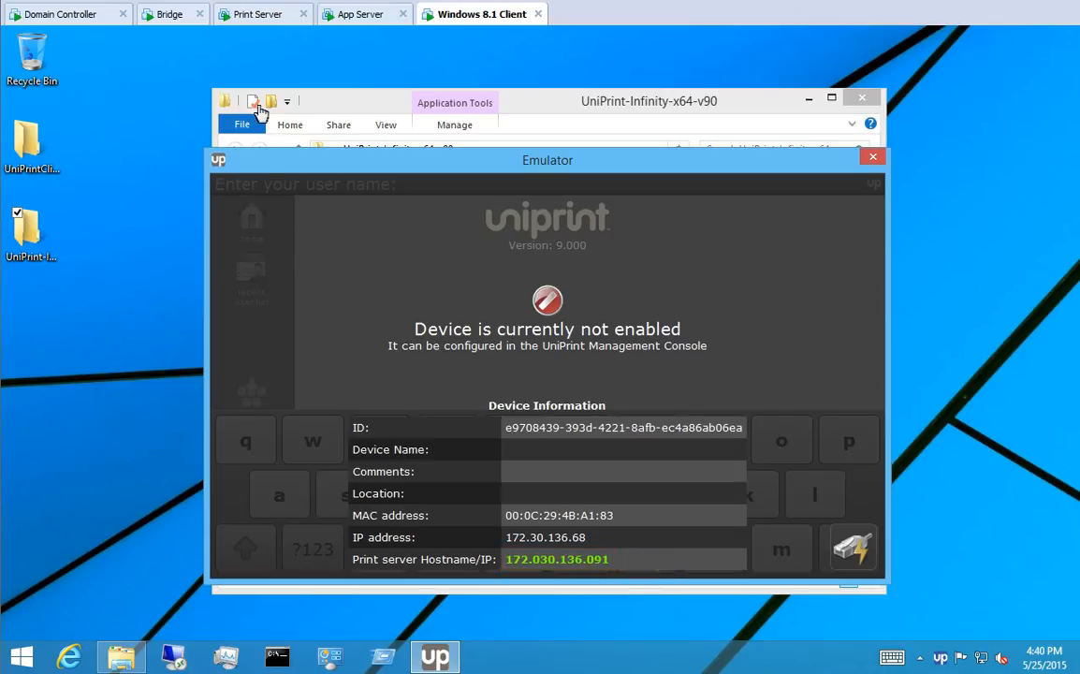
Enable the disabled emulator device in SecurePrint on the Bridge server, and check the Emulator on the Windows 8.1 Client
click(254, 15)
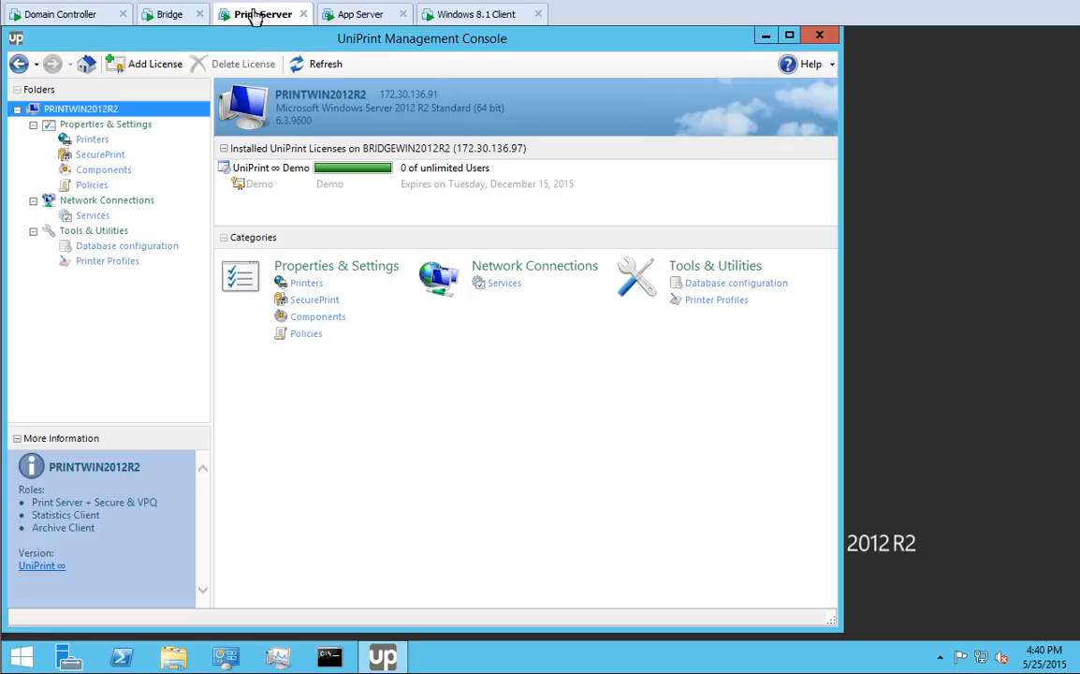
click(160, 17)
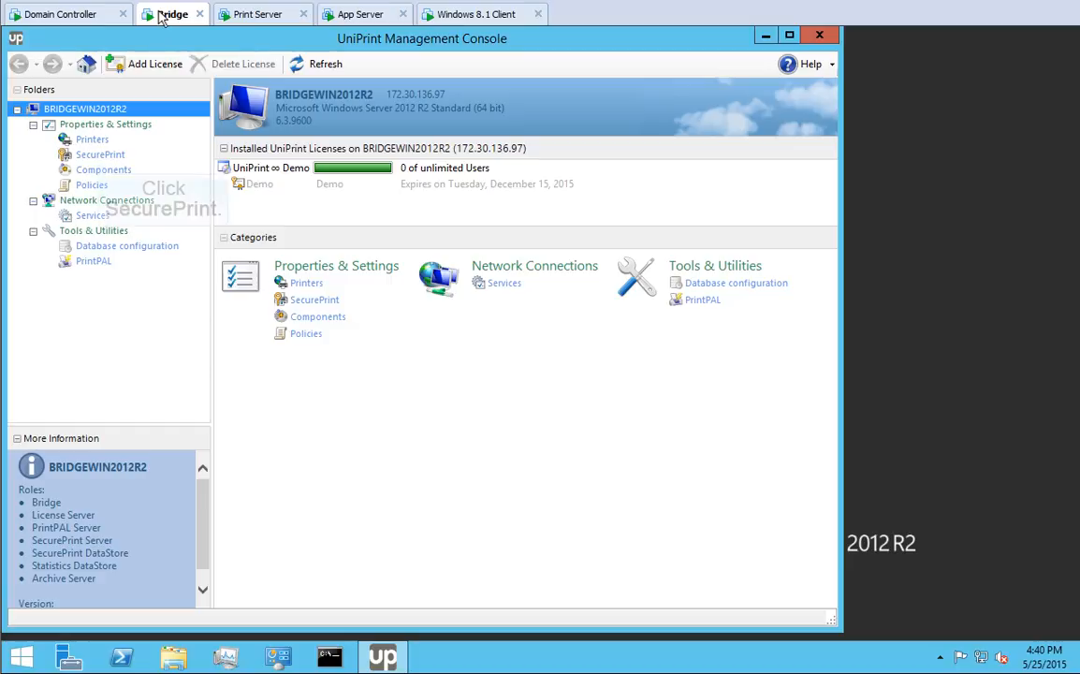
click(100, 155)
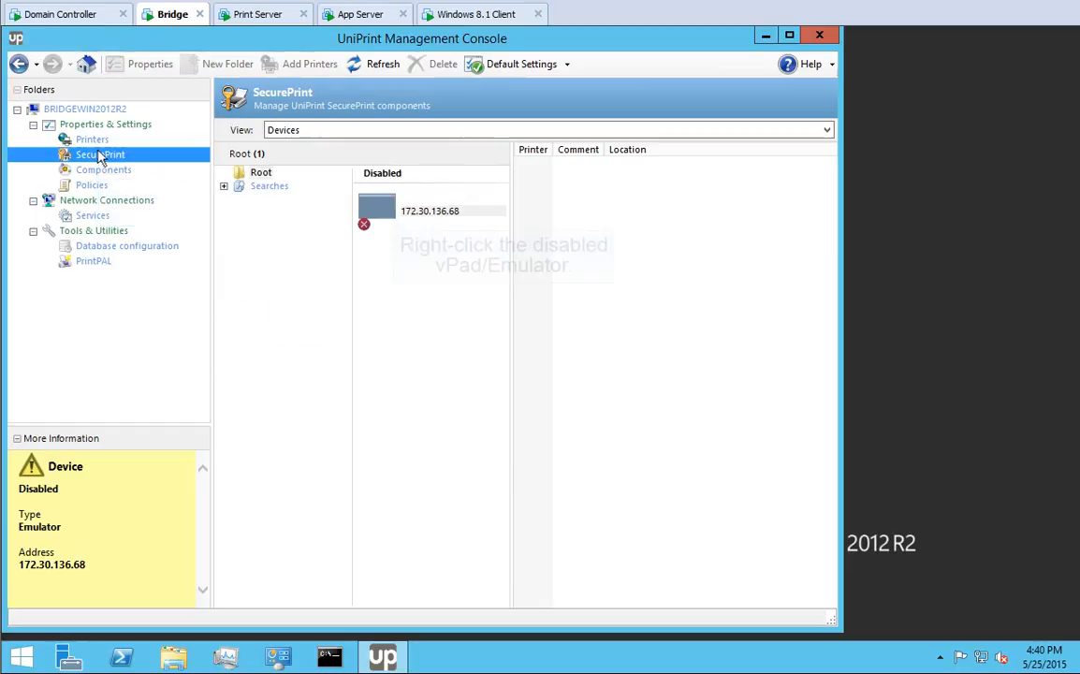
right_click(383, 210)
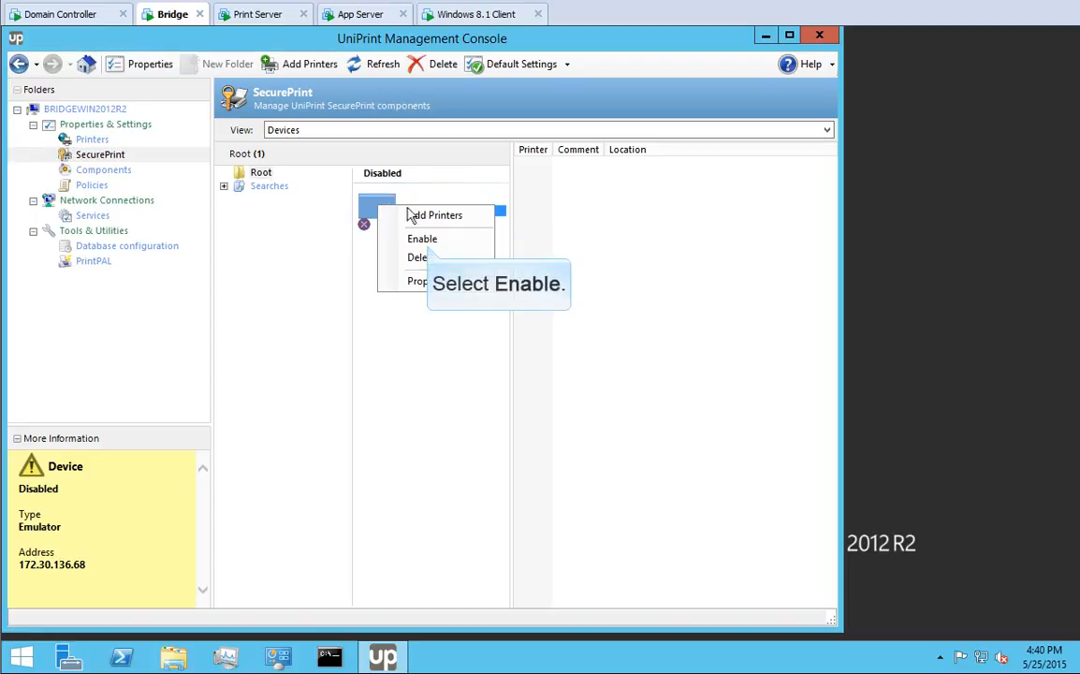
click(423, 239)
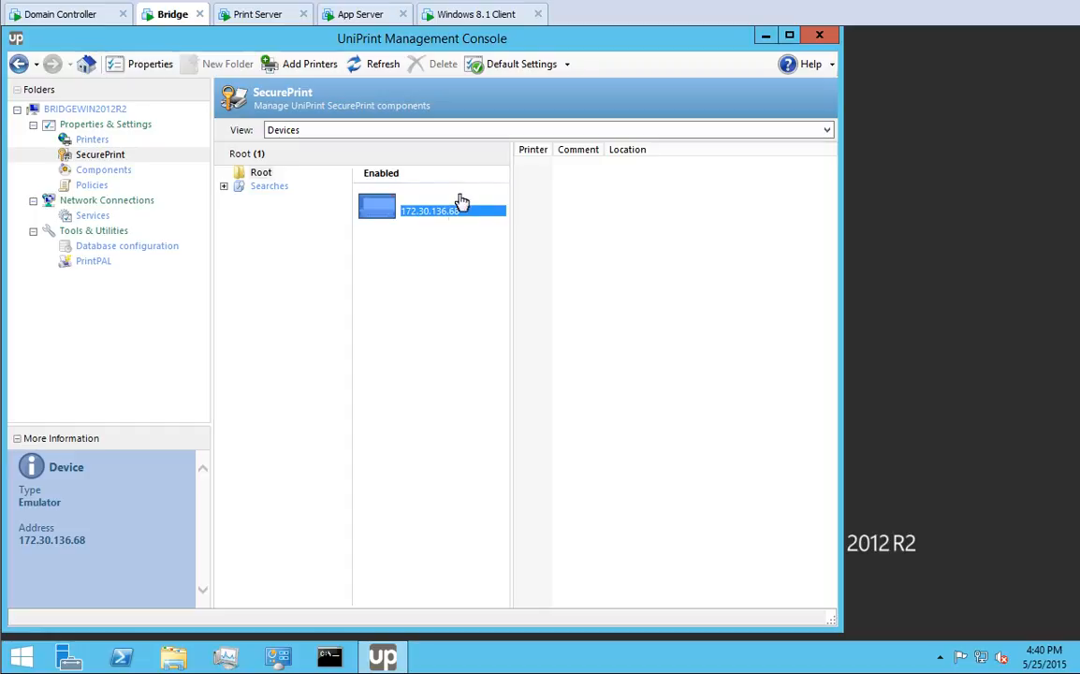
click(479, 14)
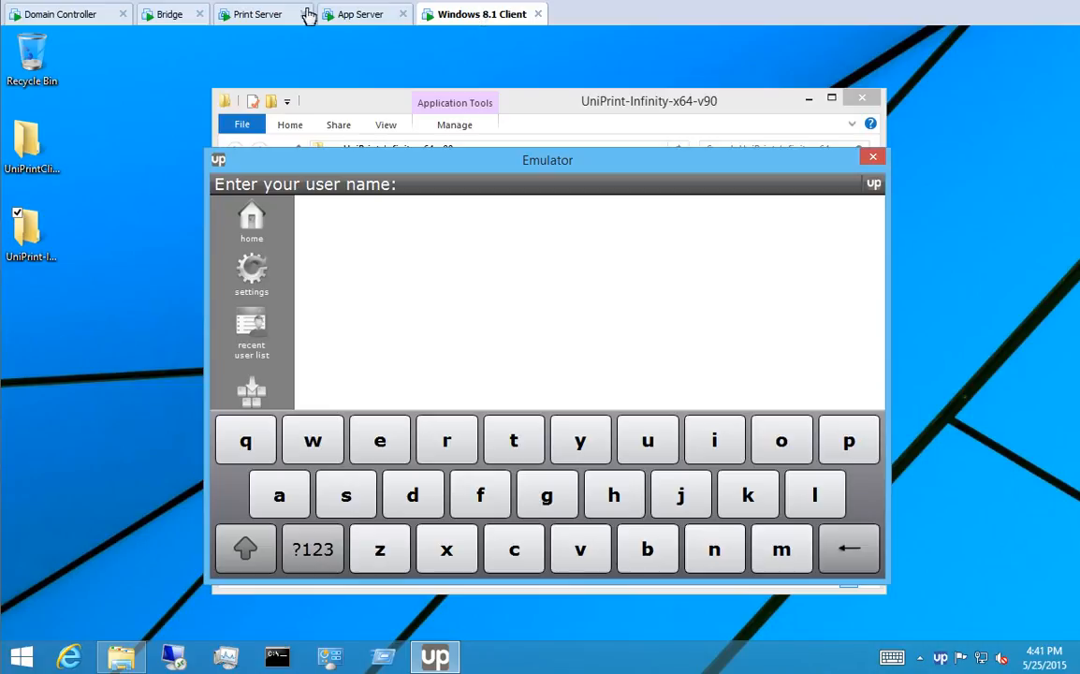
On the Bridge server, name the emulator device "1st Floor Copy Center vPad" and set its location to "Montreal - 1st Floor Copy Center"
click(172, 14)
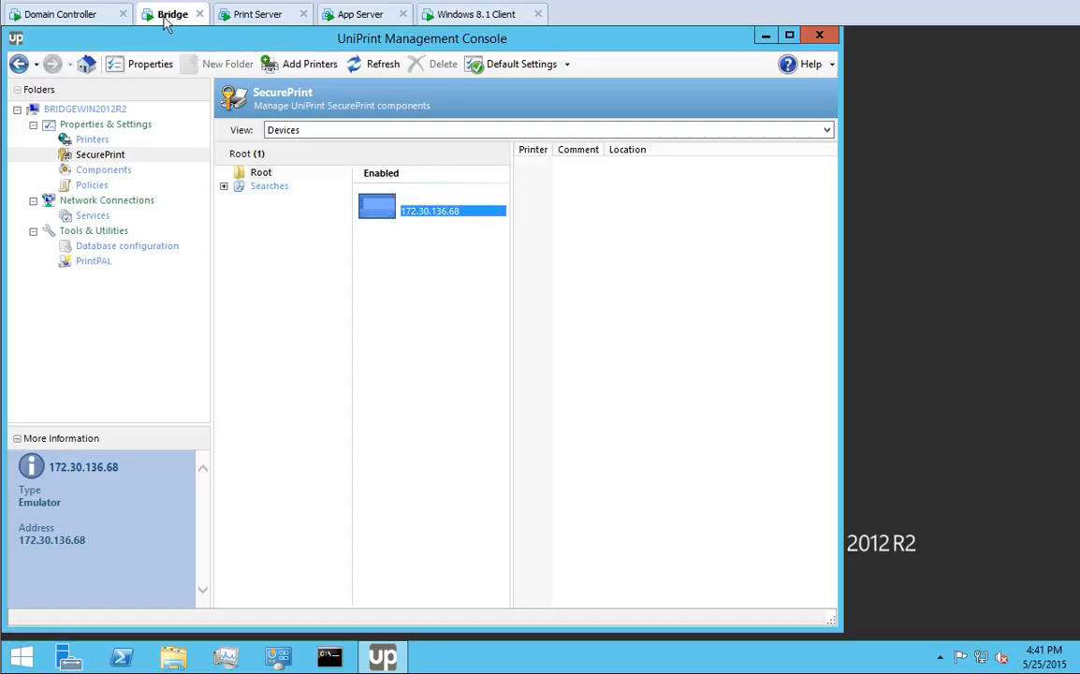
click(147, 62)
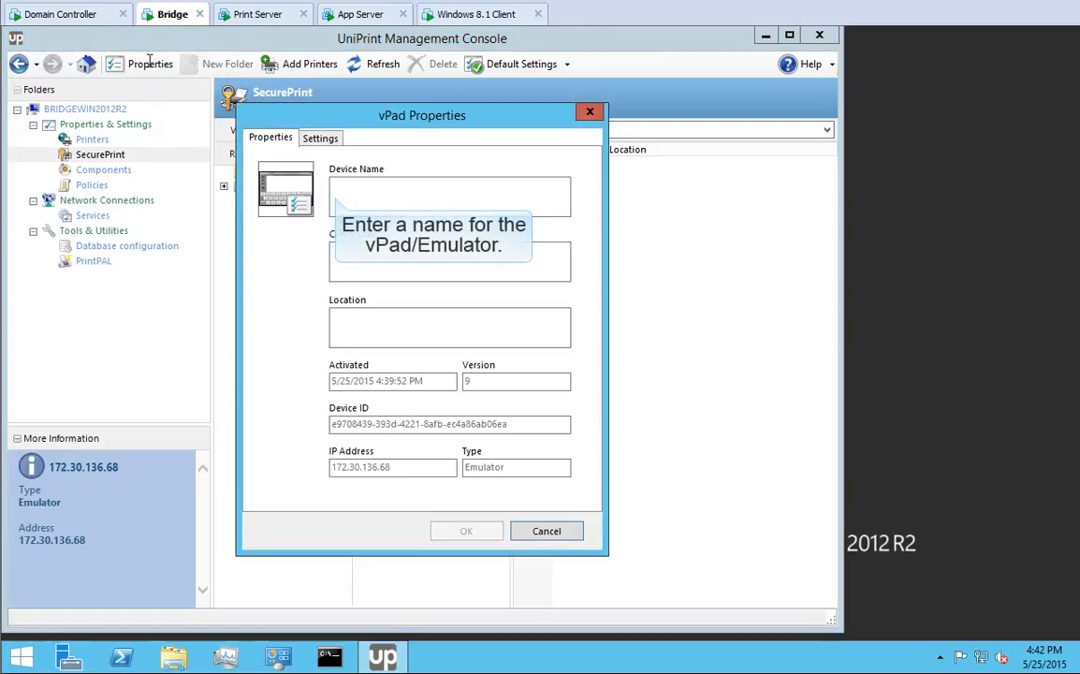
click(334, 185)
text(1st Floor Copy Center vPad)
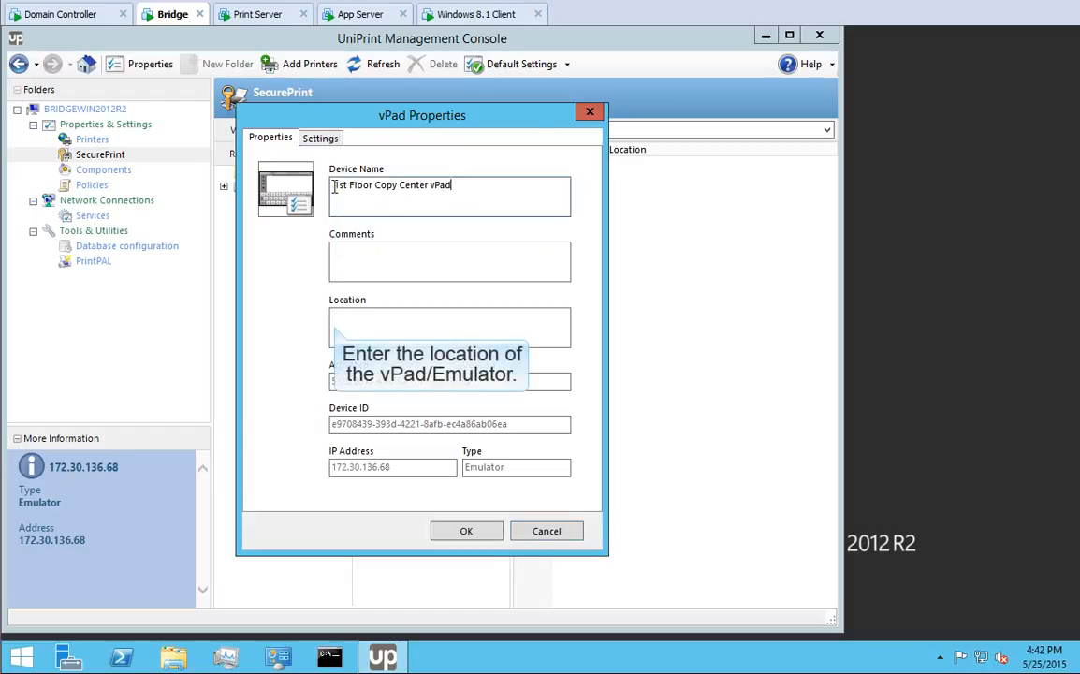
click(335, 318)
text(Montreal - 1st Floor Copy Center)
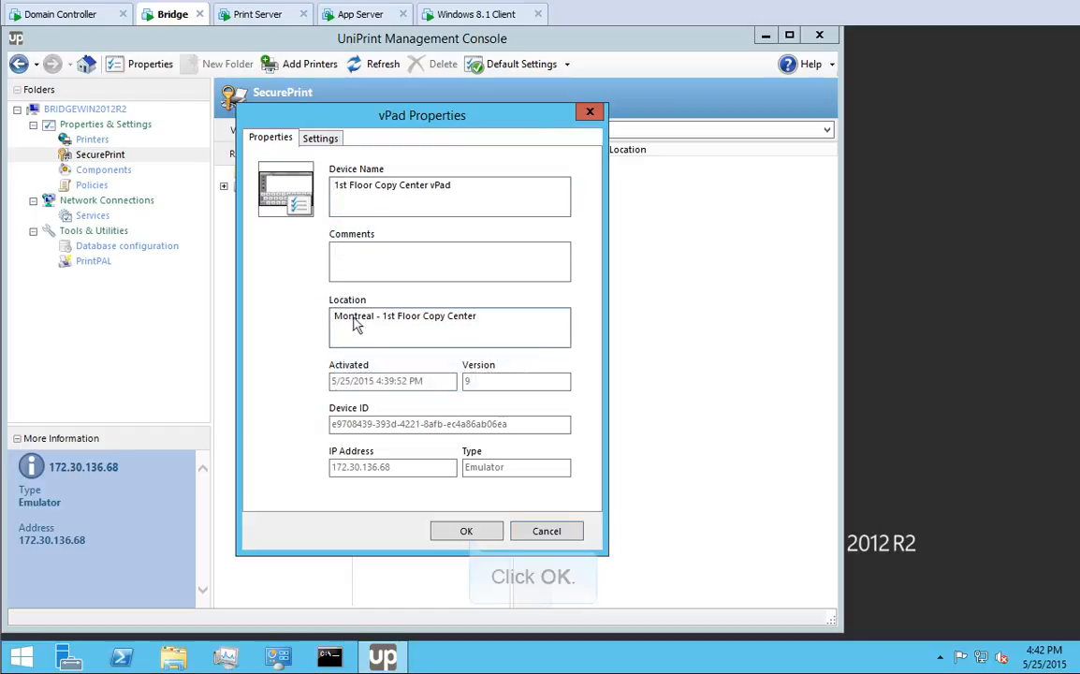
click(466, 531)
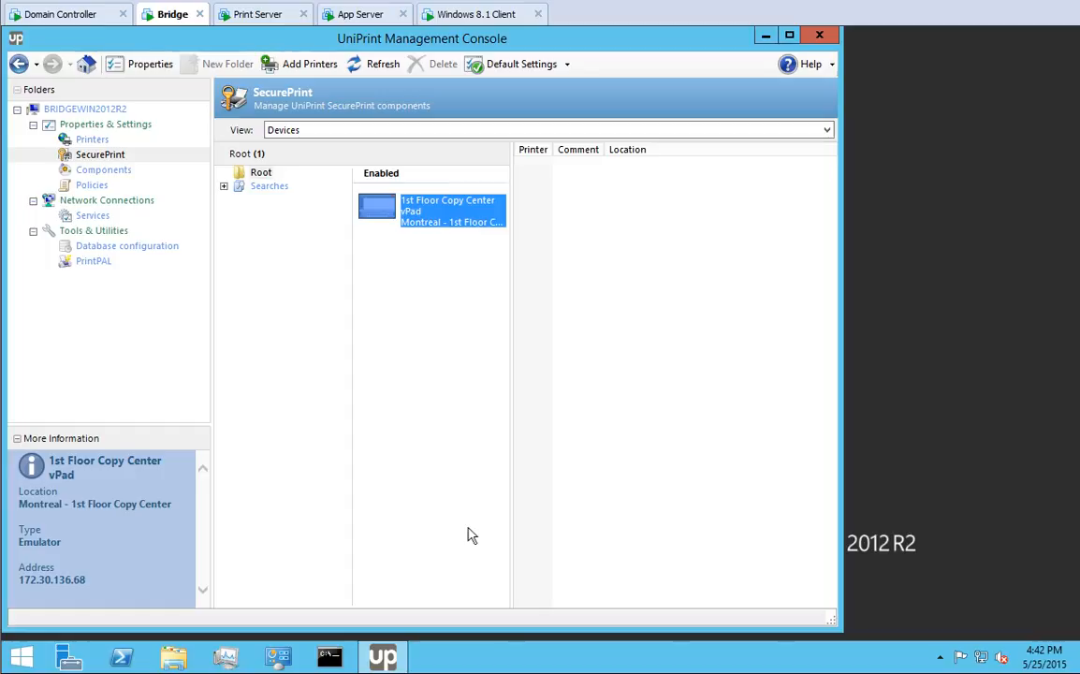
Set Show settings on vPad devices to No for the 1st Floor Copy Center vPad, and check the Emulator on the Windows 8.1 Client
click(140, 65)
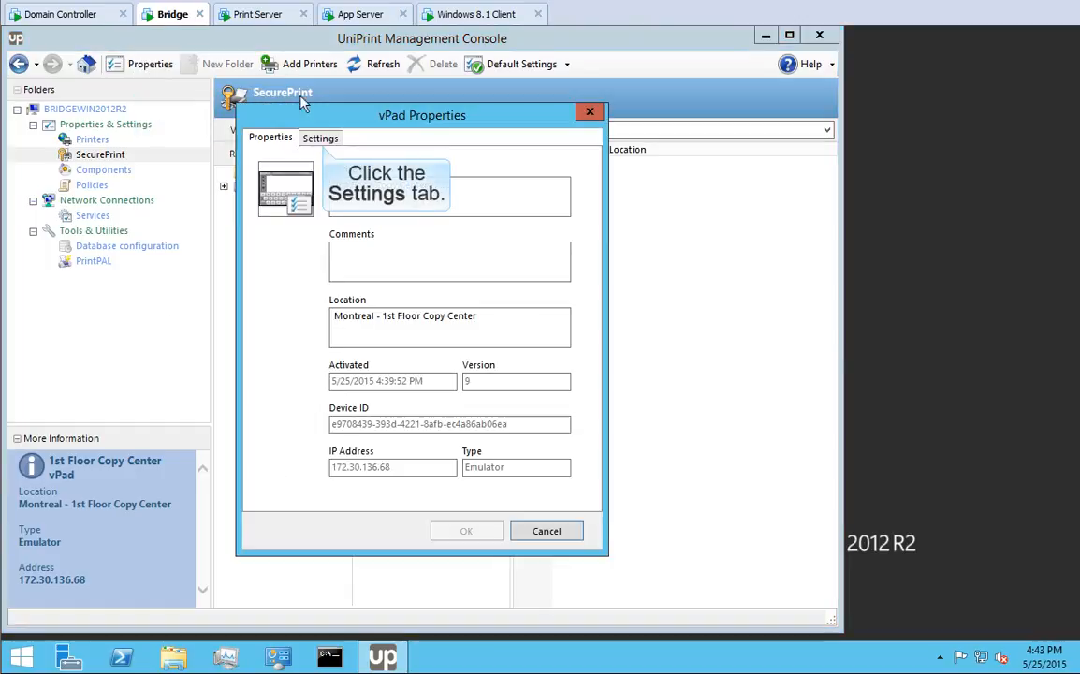
click(321, 138)
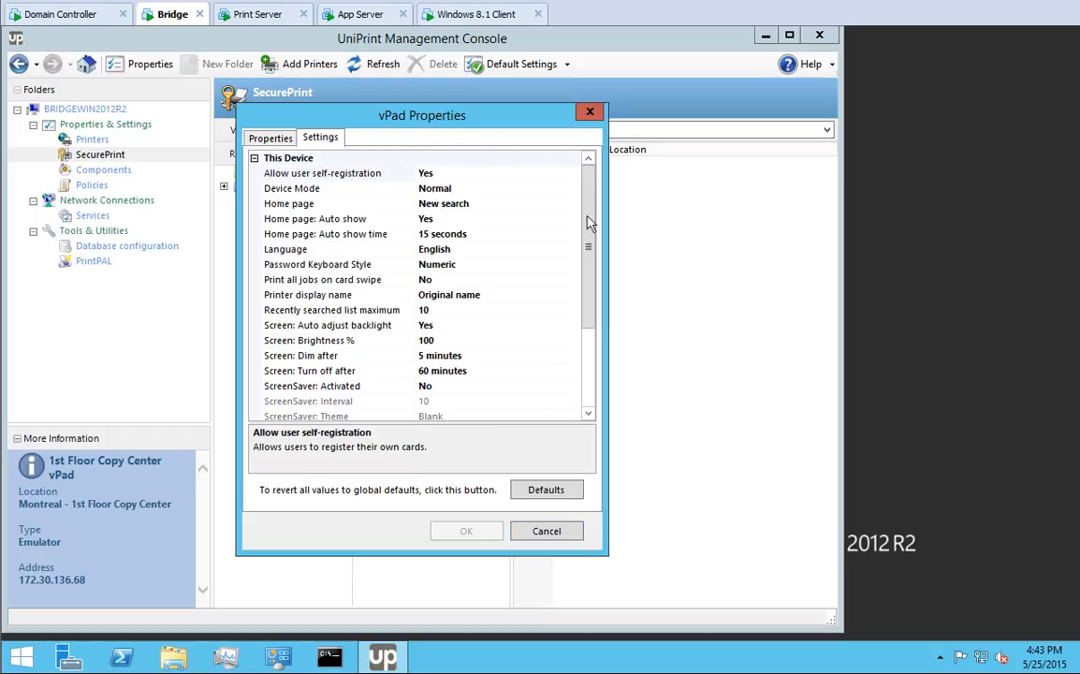
drag(590, 228, 590, 314)
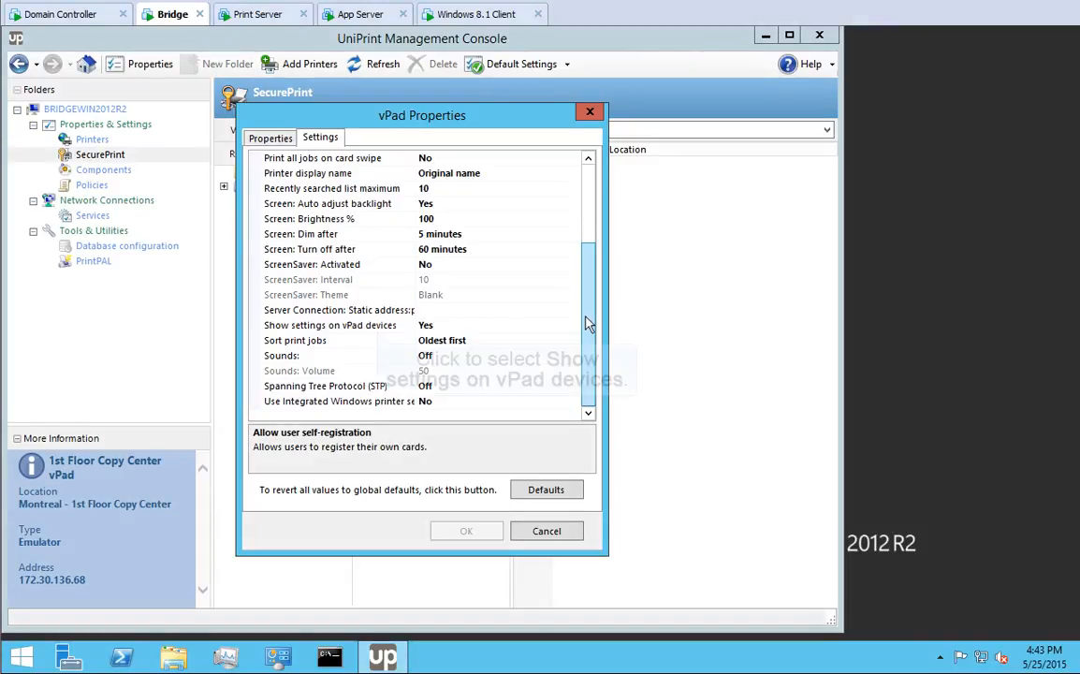
click(379, 325)
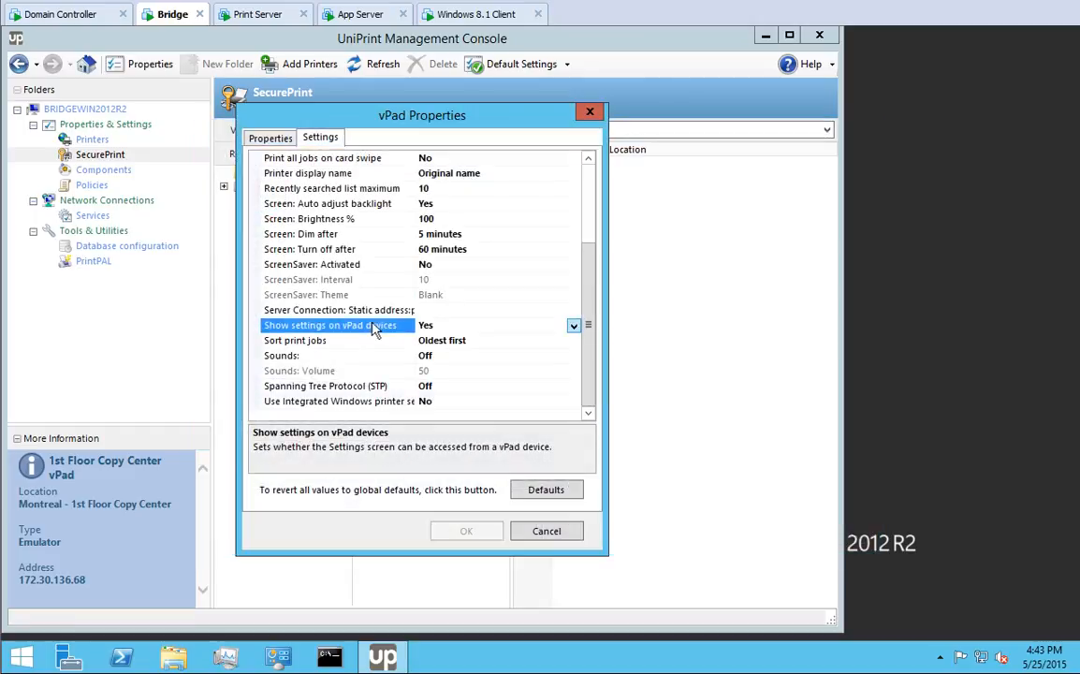
click(573, 325)
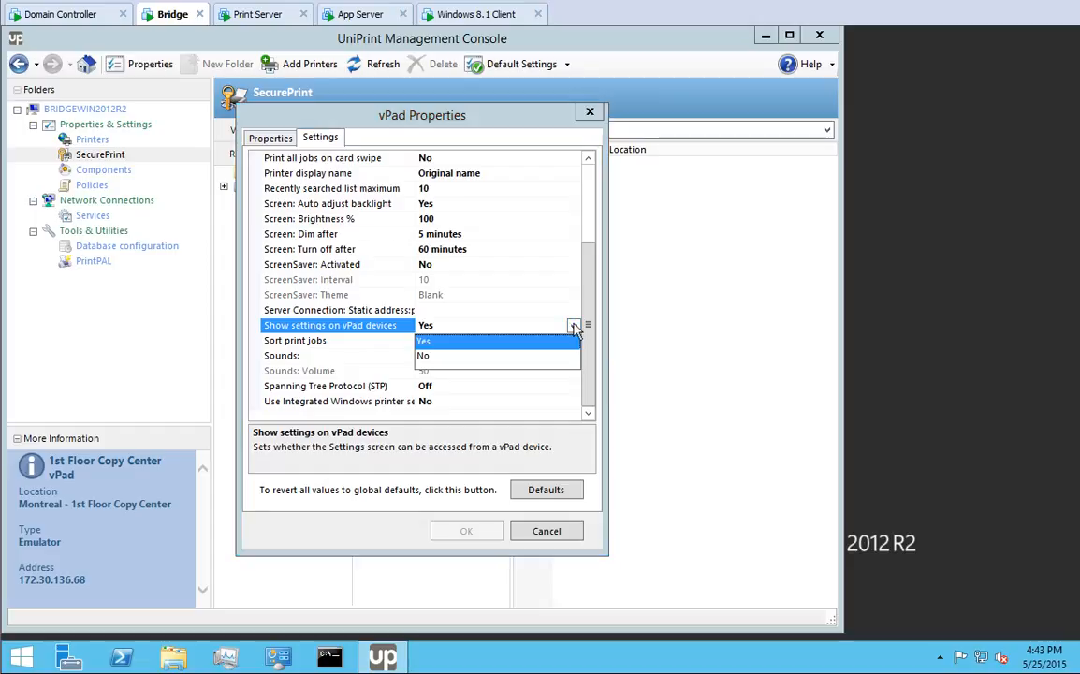
click(424, 355)
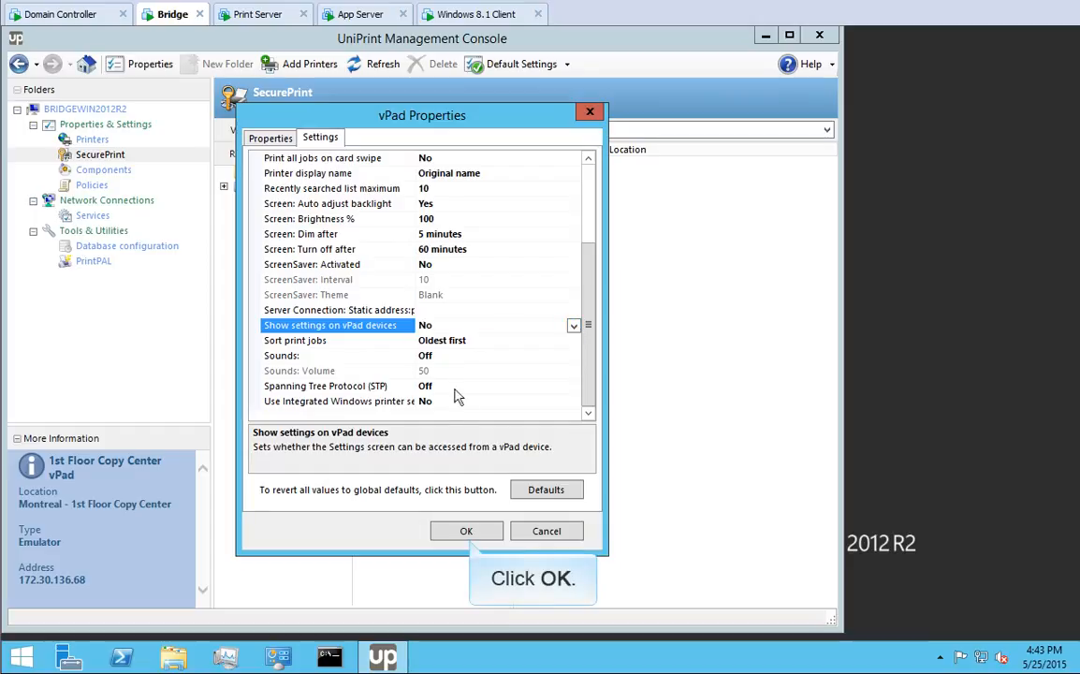
click(467, 531)
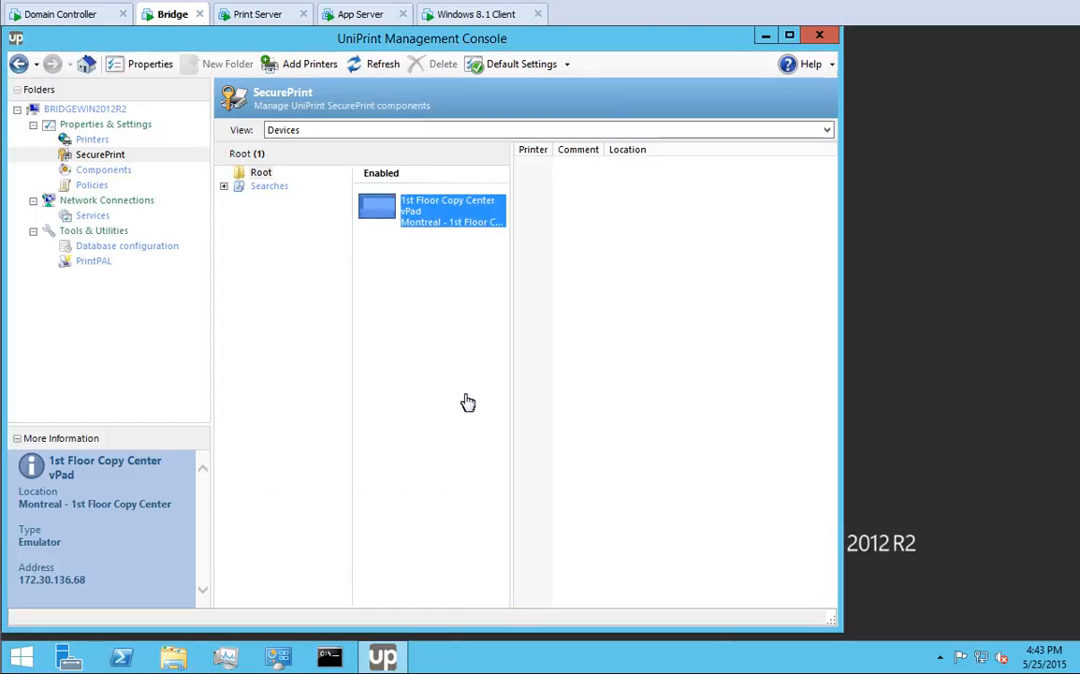
click(464, 17)
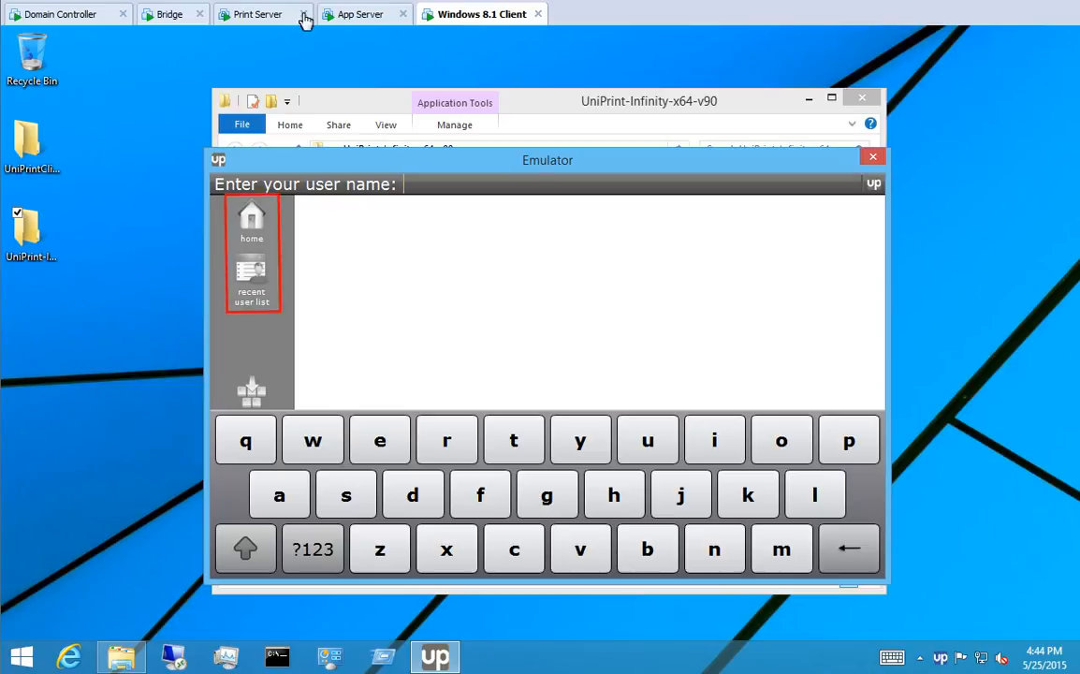
In the Bridge server's SecurePrint default settings, set Require vPad password and Require VPQ password to Yes
click(175, 15)
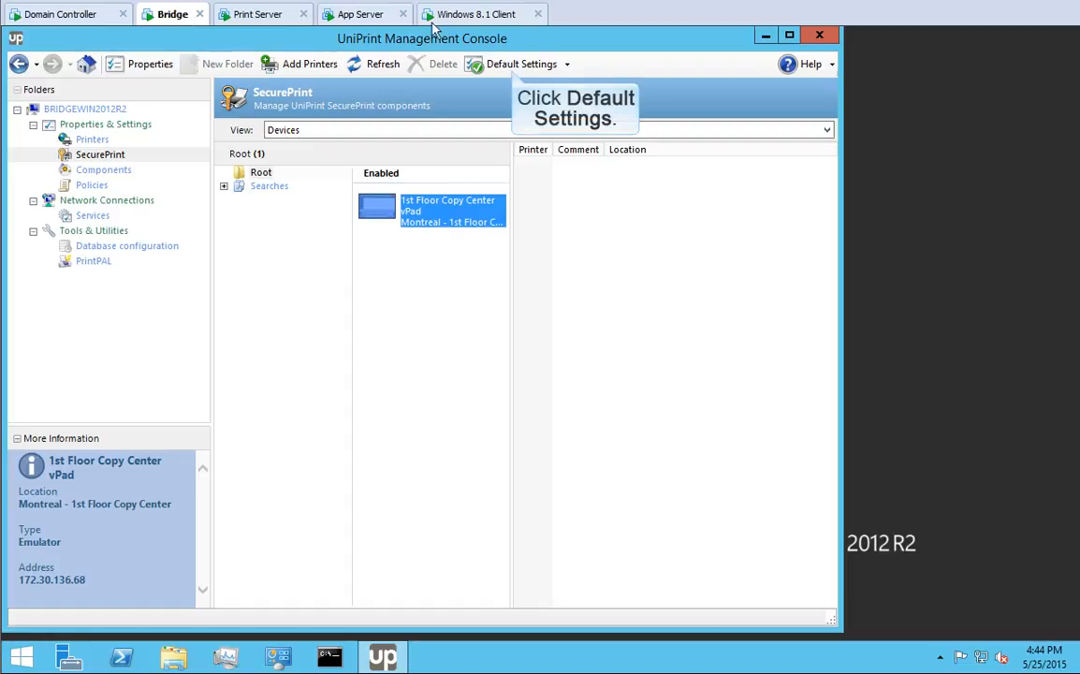
click(514, 67)
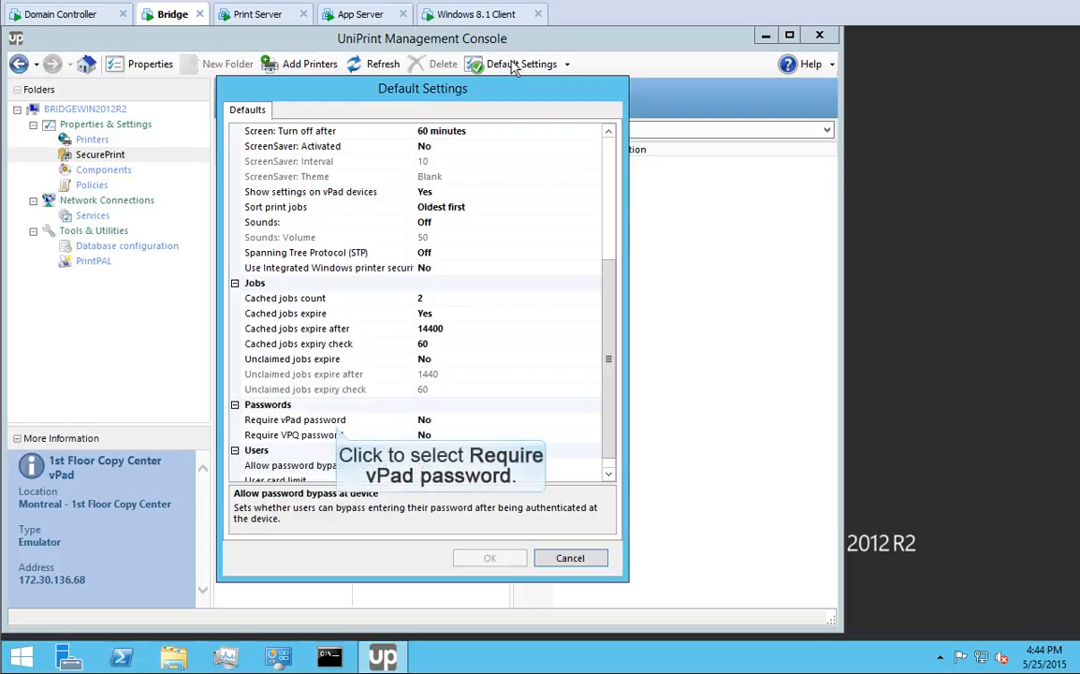
click(334, 421)
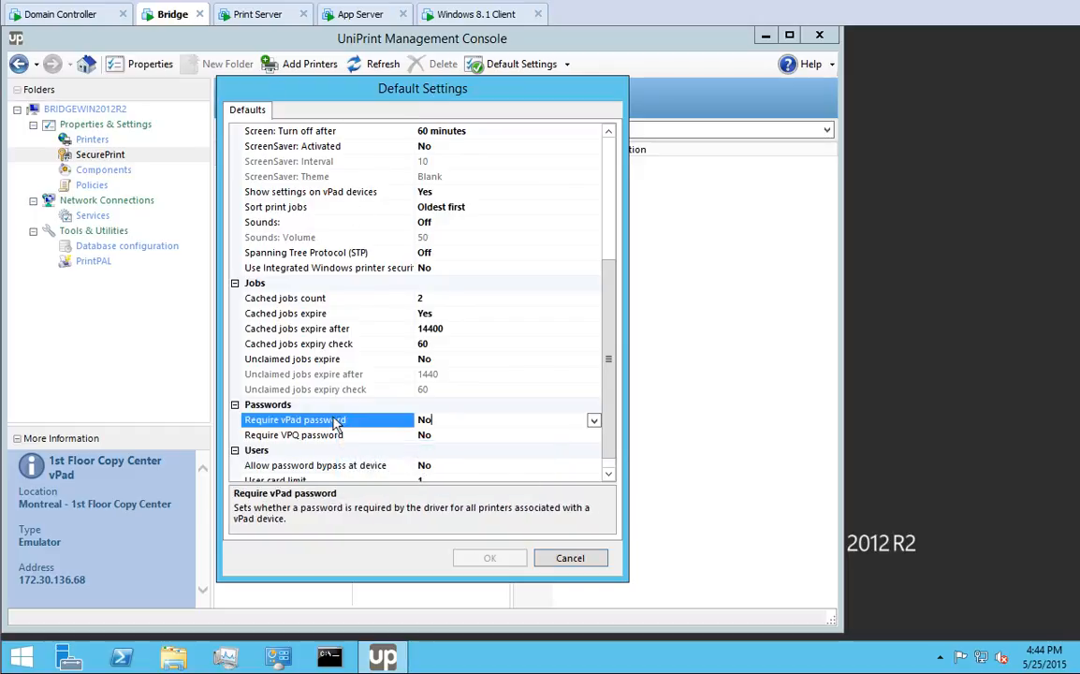
click(593, 421)
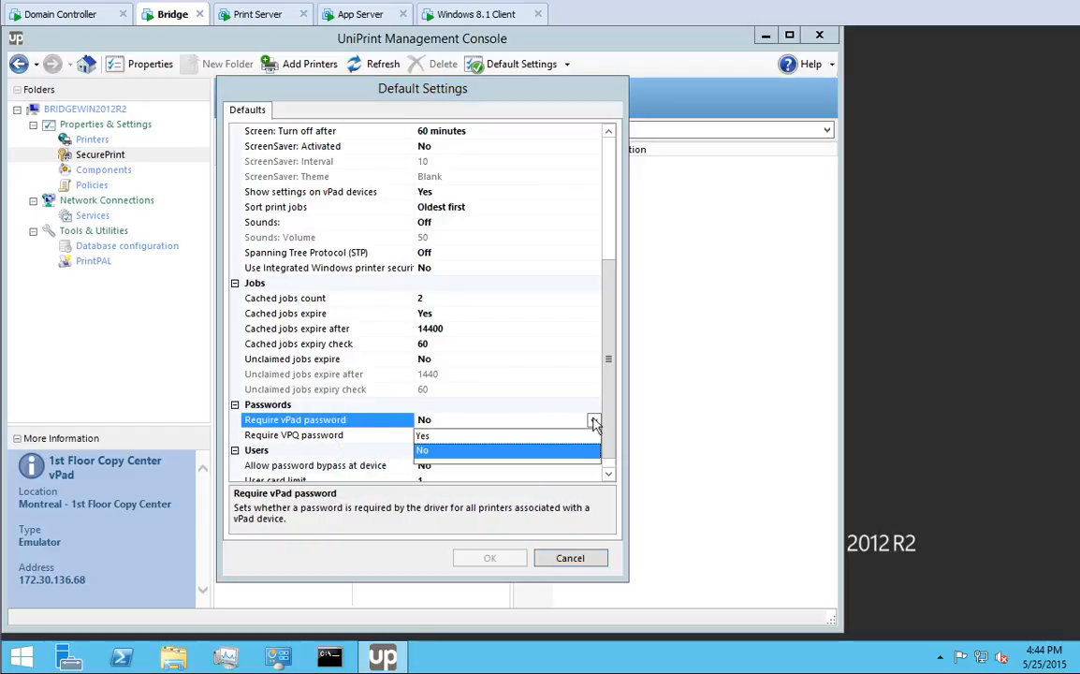
click(423, 436)
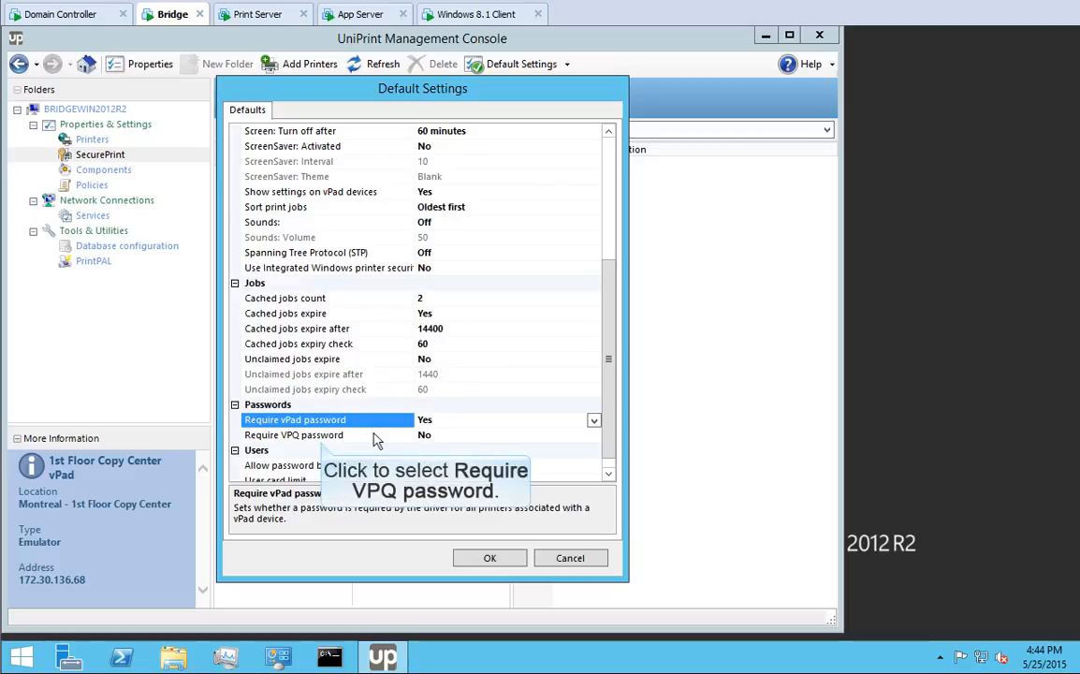
click(321, 440)
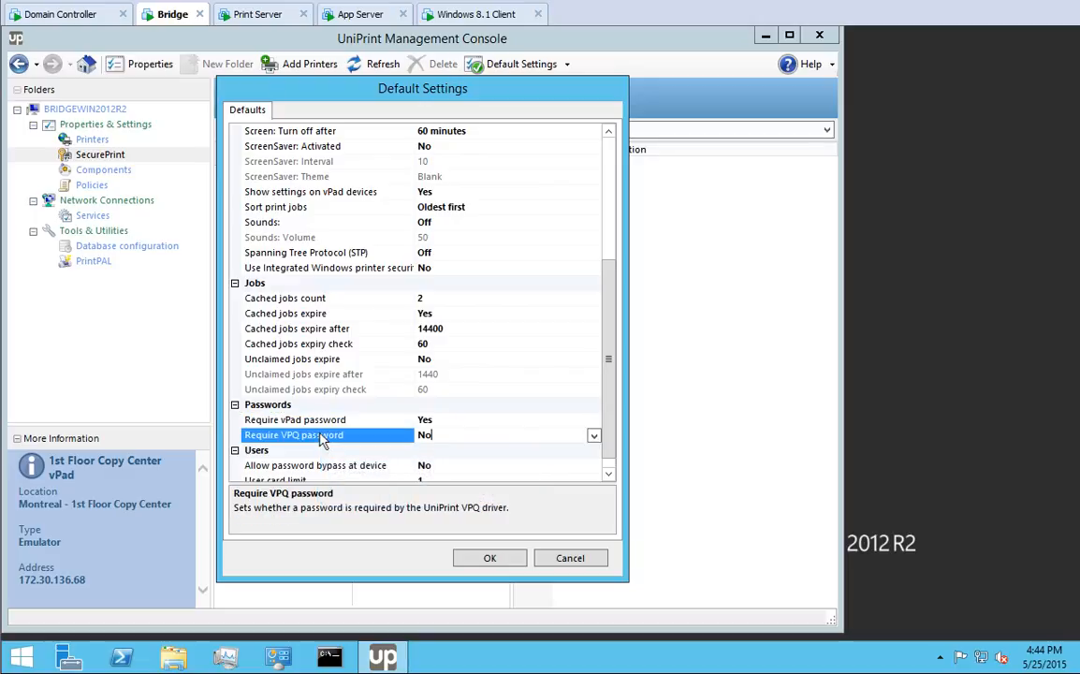
click(594, 437)
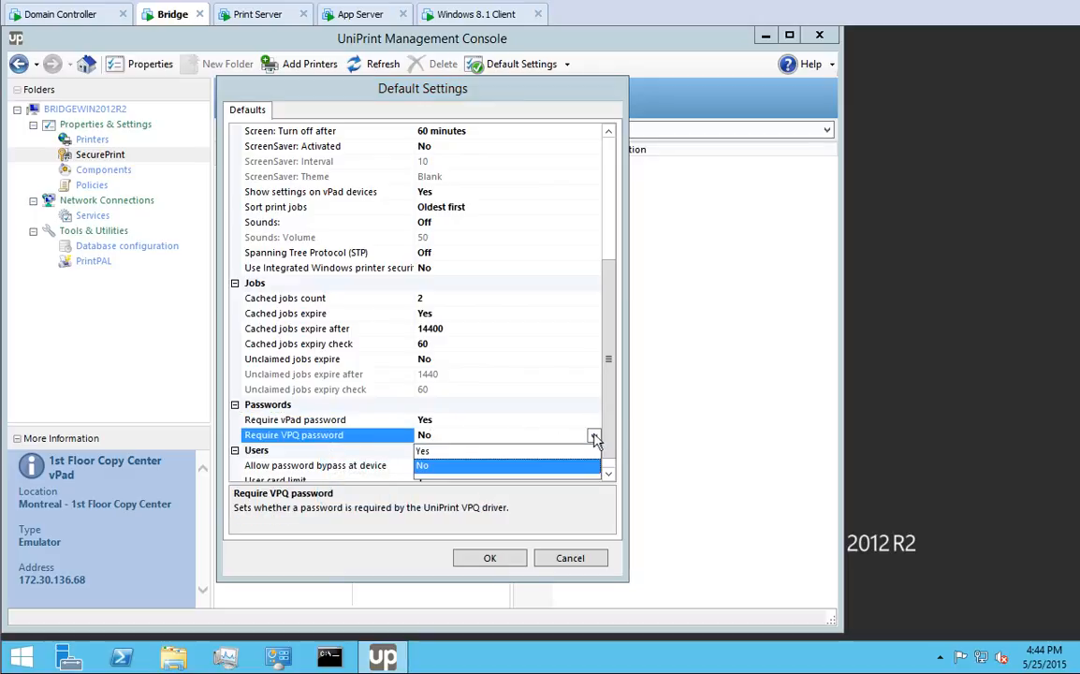
click(423, 451)
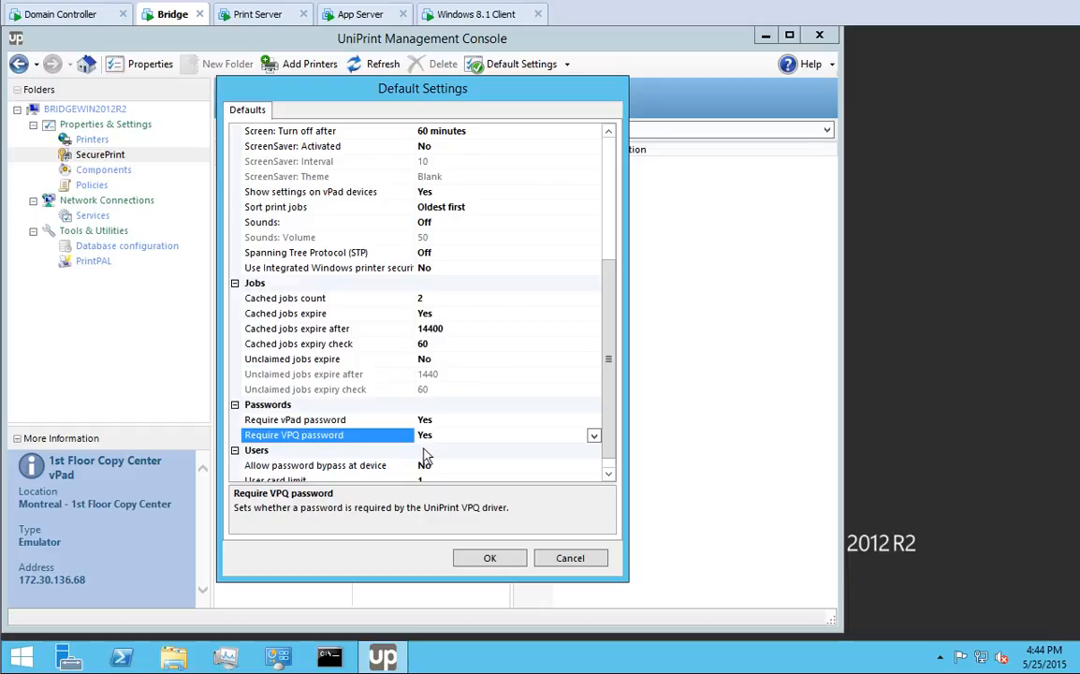
click(612, 472)
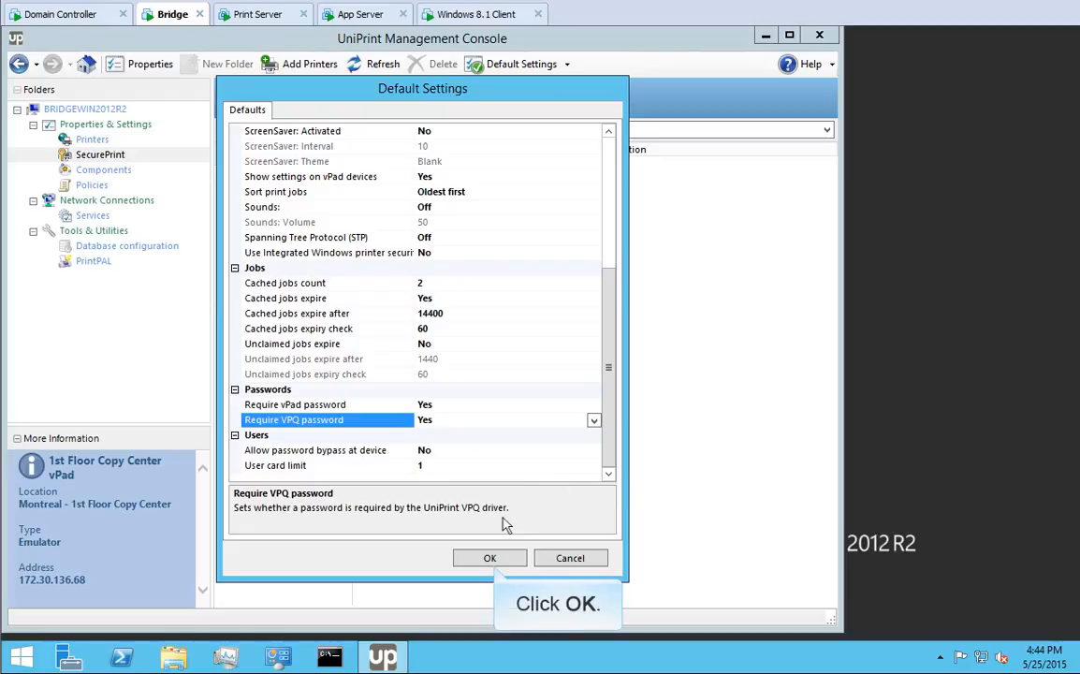
click(490, 558)
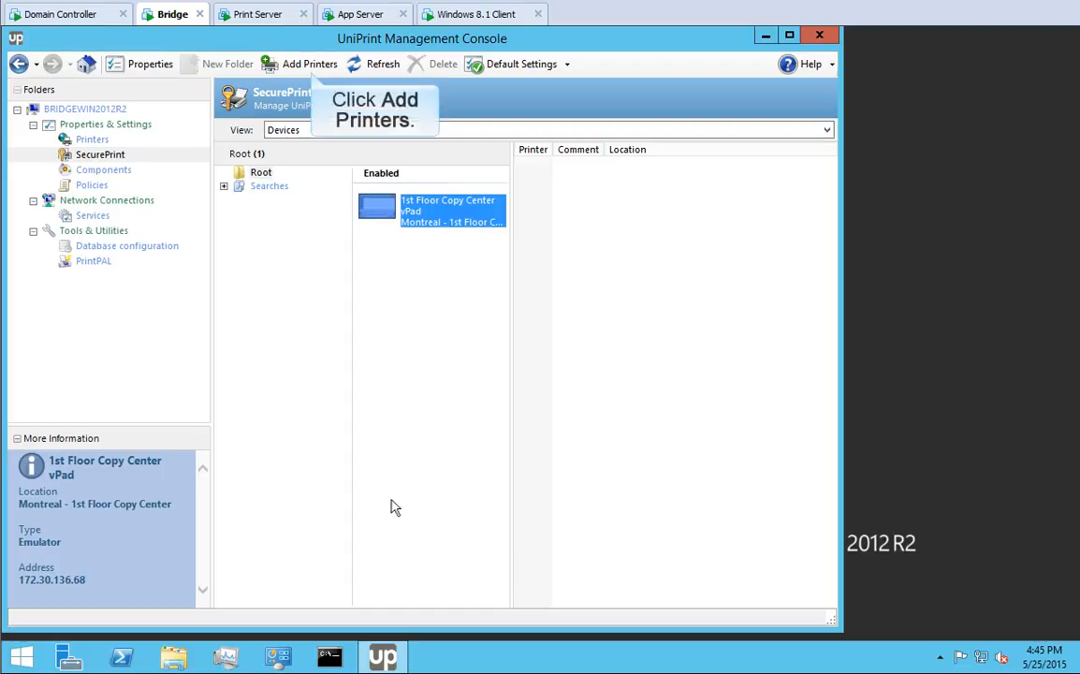
Add the Lexmark T520, Kyocera KM-3050 KX and HP Color LaserJet 5550 printers to the 1st Floor Copy Center vPad
click(314, 66)
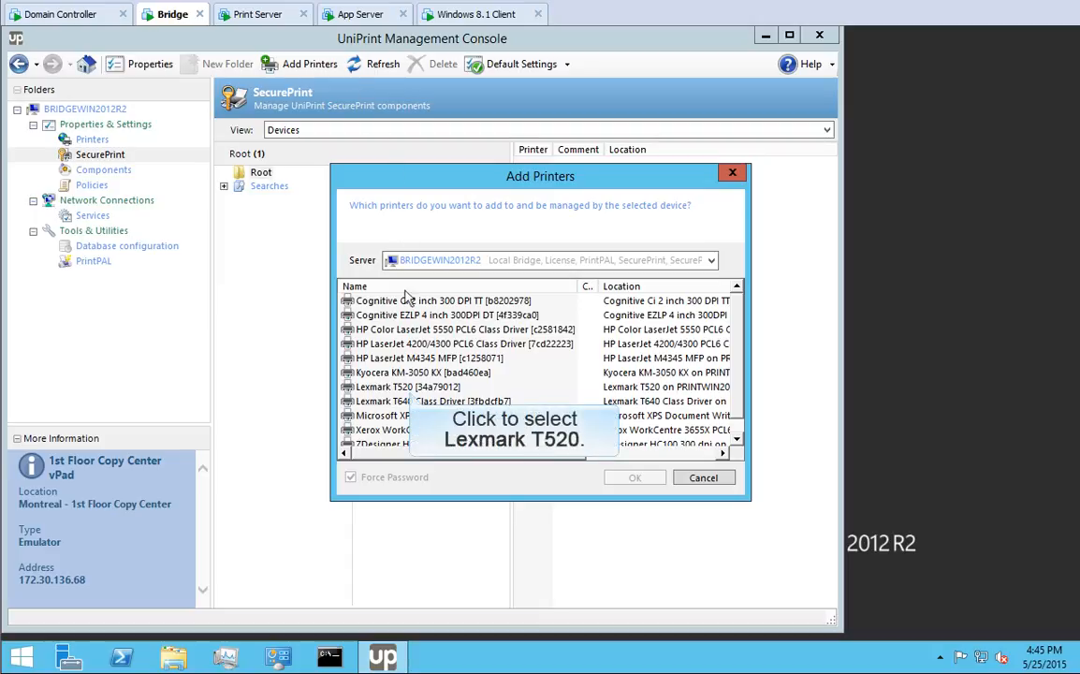
click(408, 387)
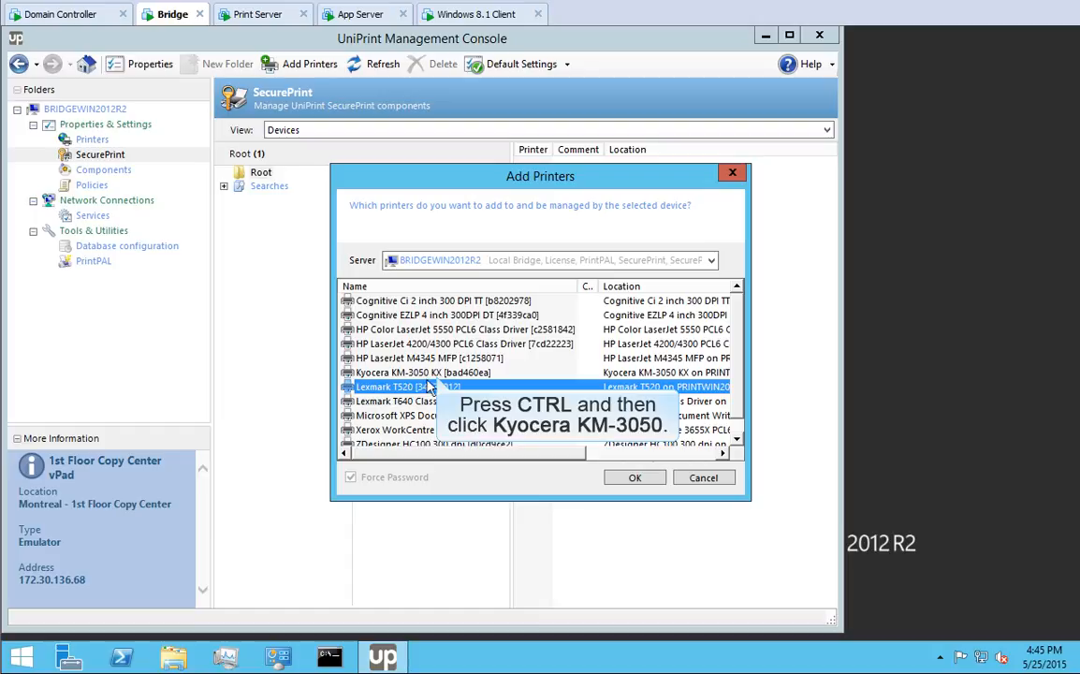
ctrl+click(436, 374)
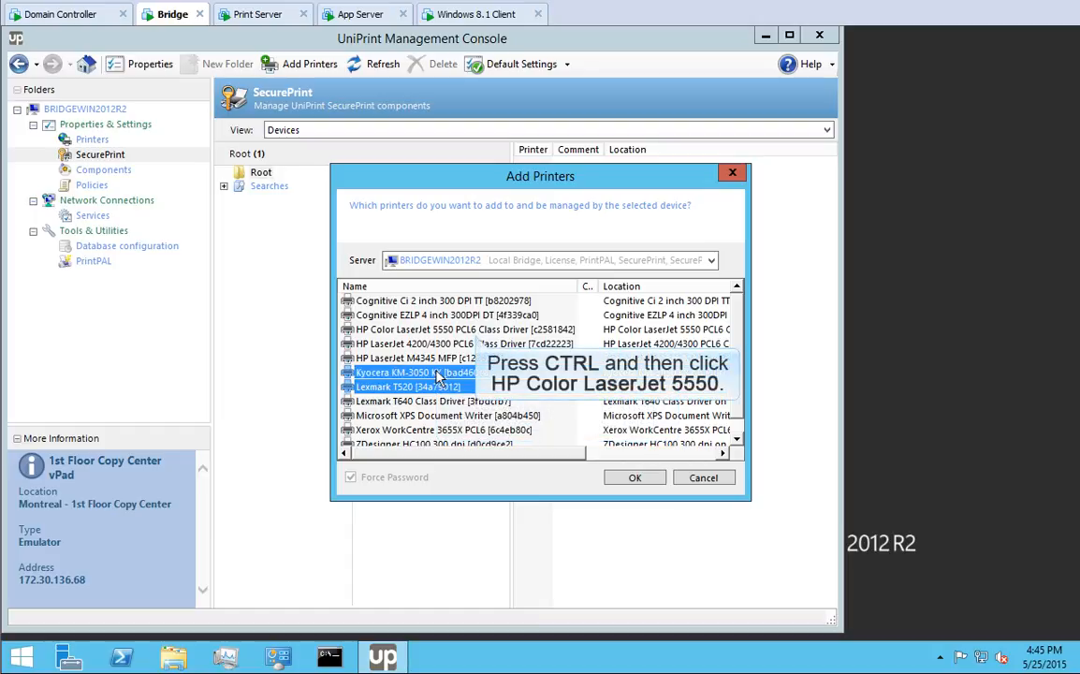
ctrl+click(477, 330)
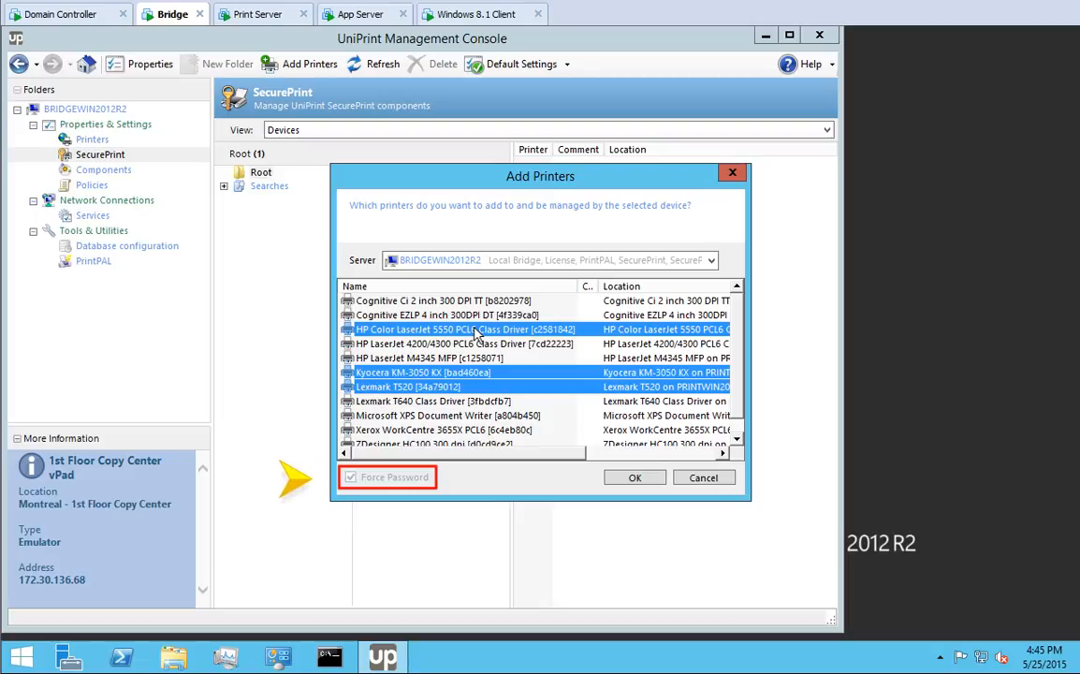
click(636, 479)
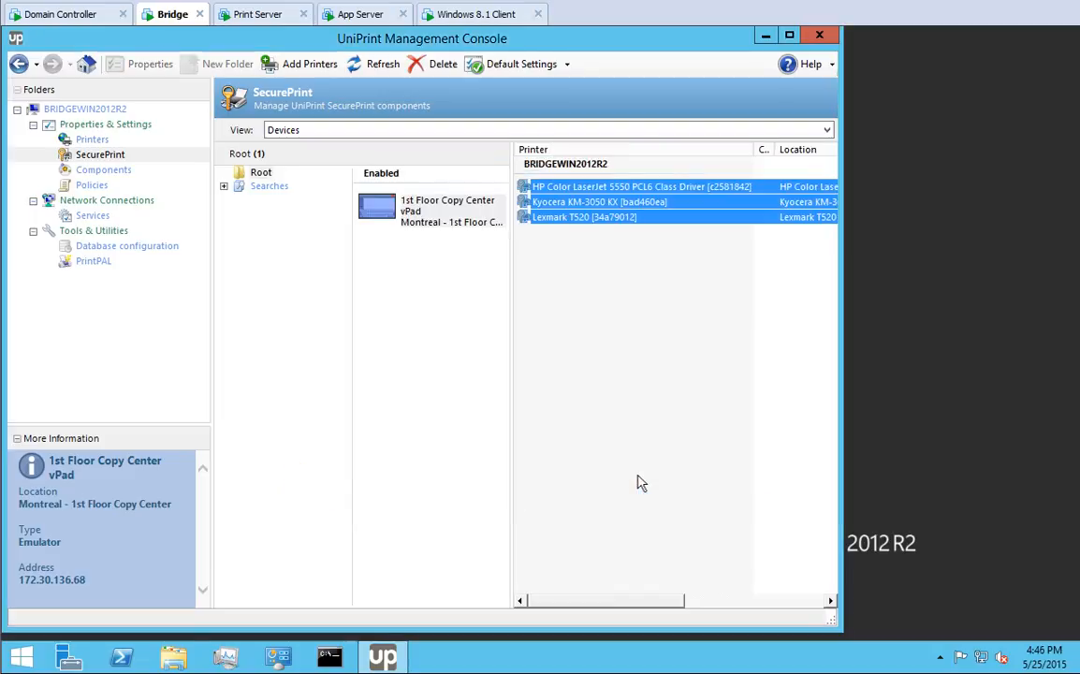
click(564, 326)
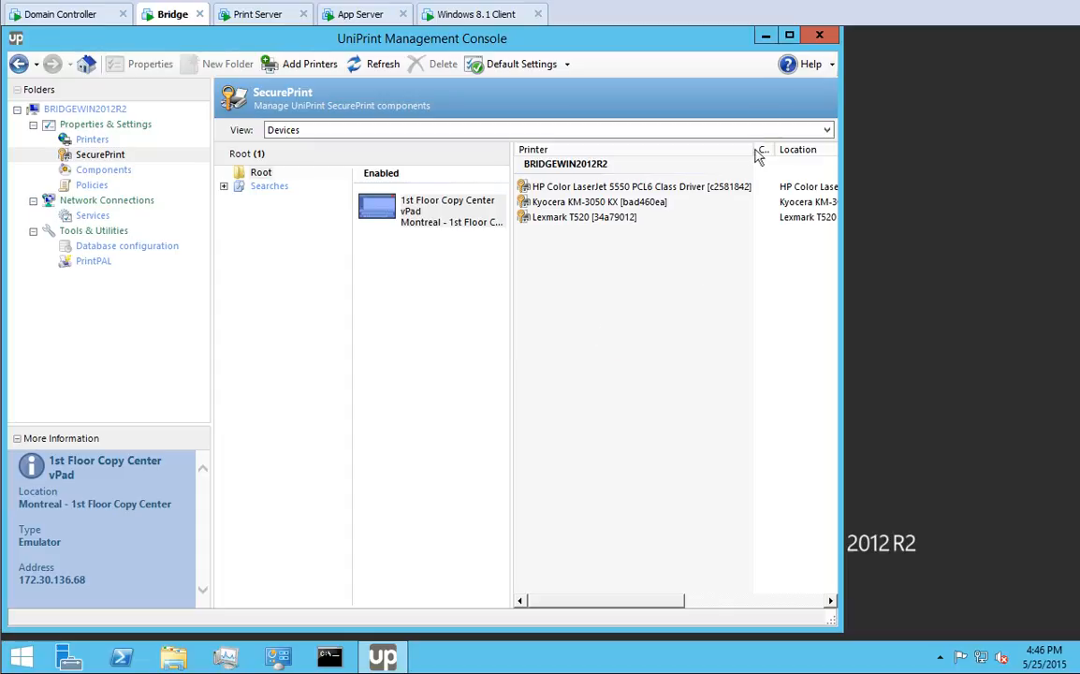
Examine the SecurePrintDomainUsers and NewHires text files in the installation folder's SmartCard UserIDs subfolder on the Bridge server's desktop
click(765, 35)
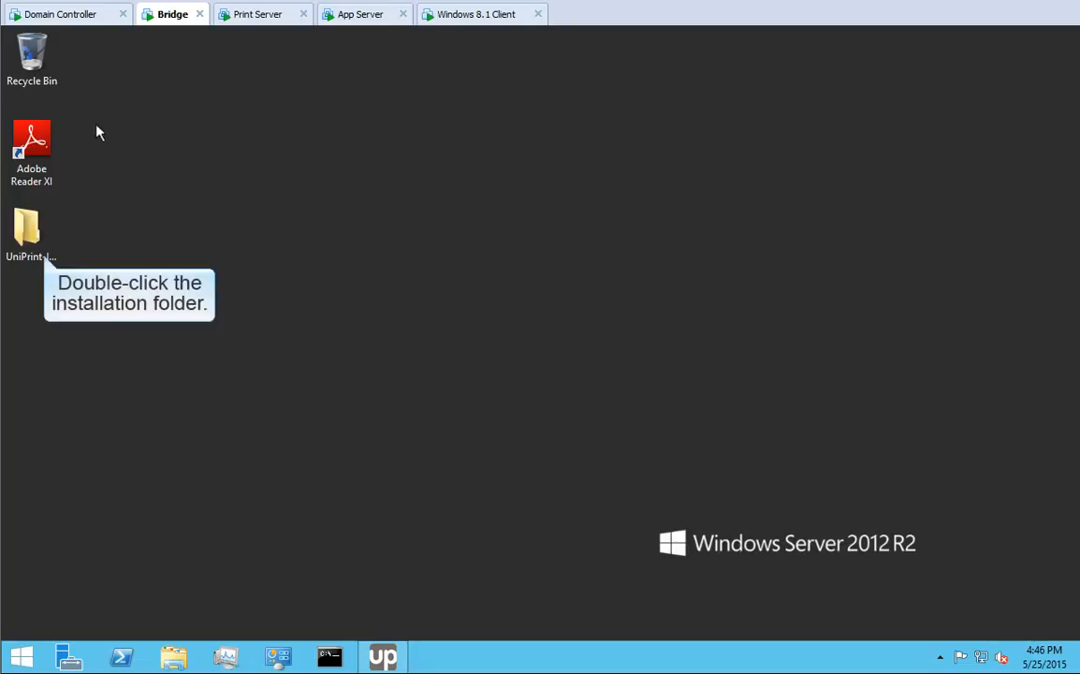
double_click(27, 229)
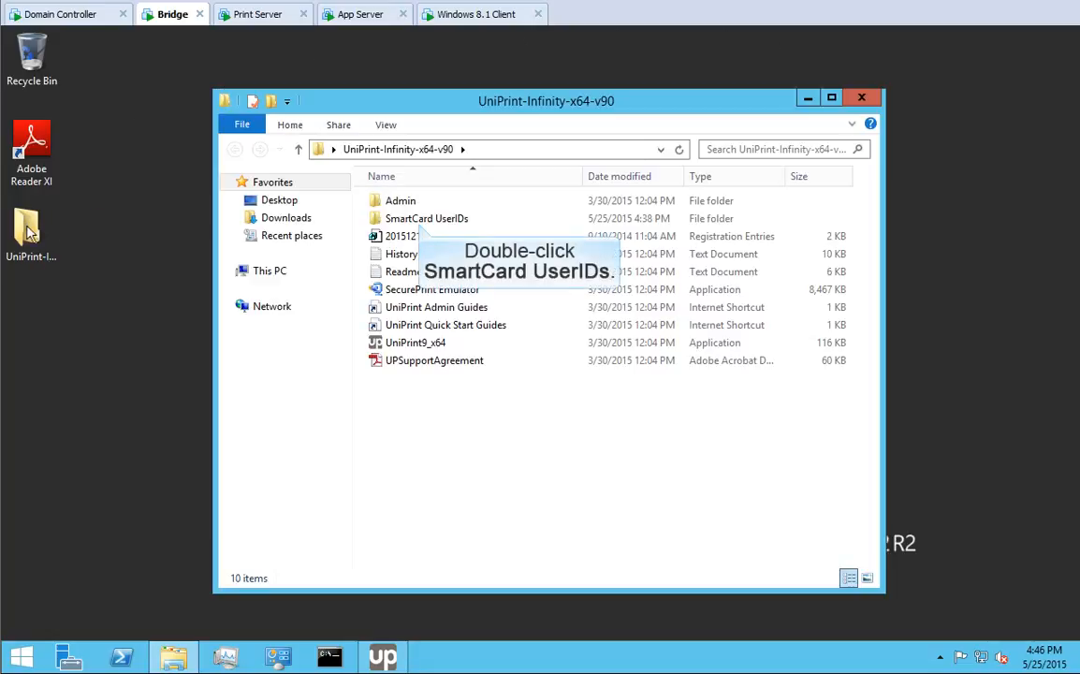
double_click(420, 220)
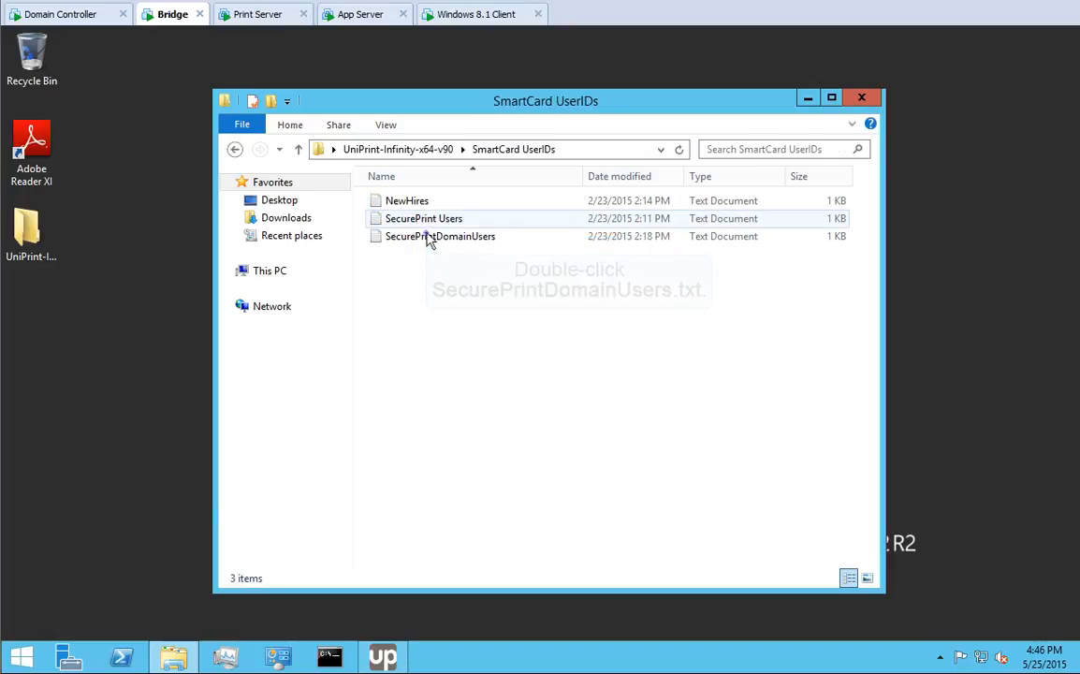
double_click(428, 240)
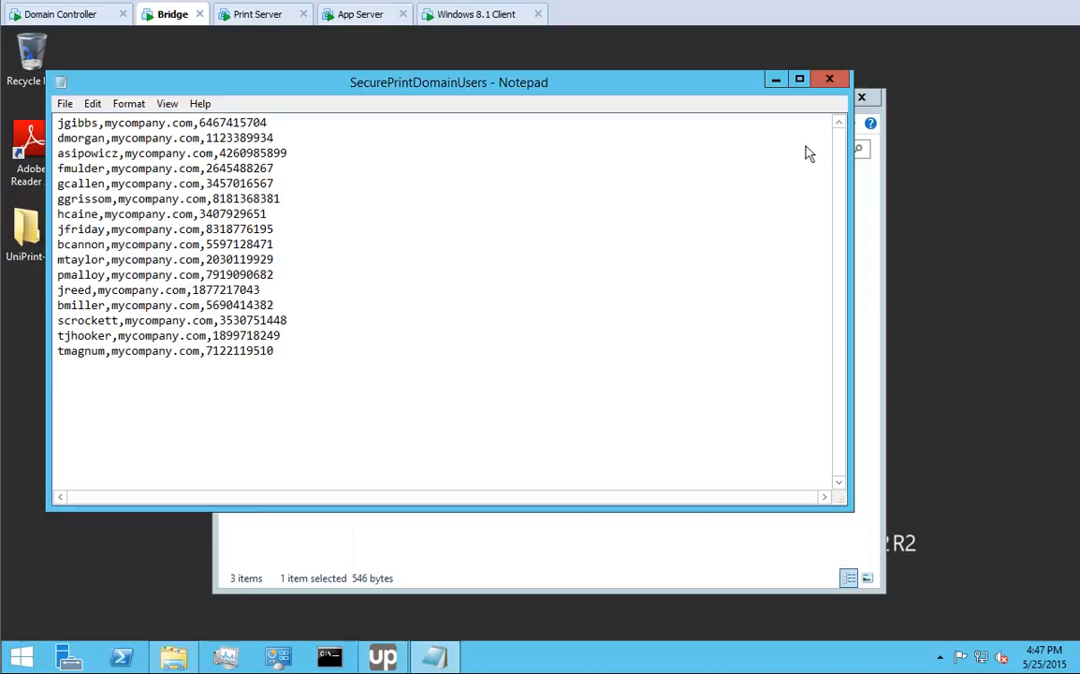
click(829, 79)
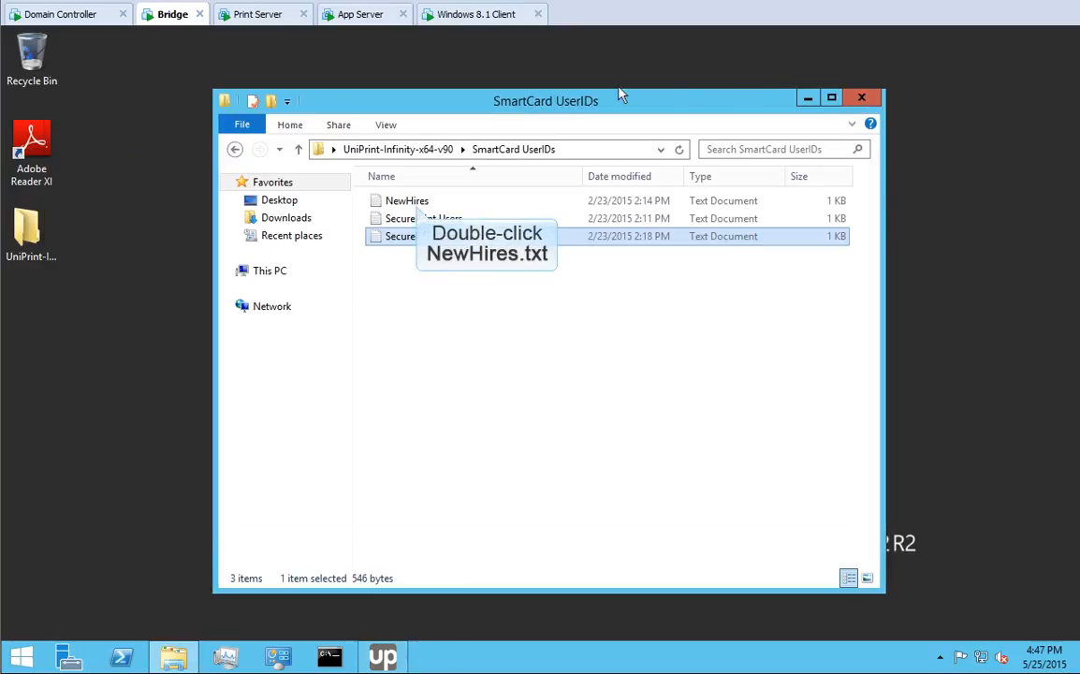
double_click(412, 201)
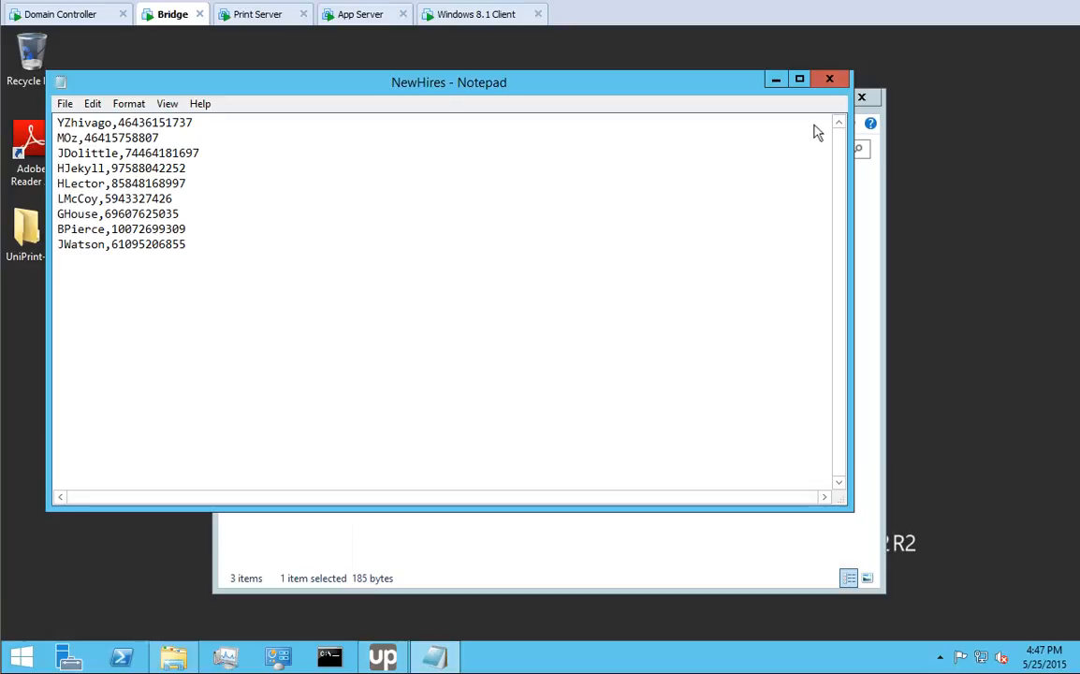
click(831, 80)
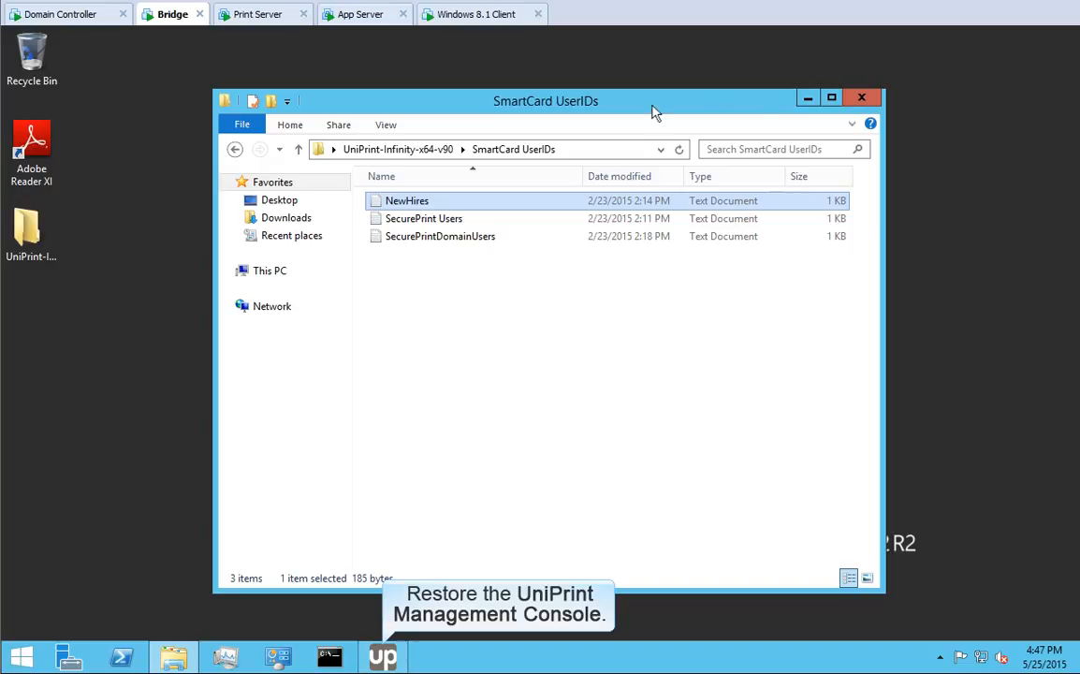
Return to the UniPrint Management Console and switch the SecurePrint view to Users/Cards
click(383, 656)
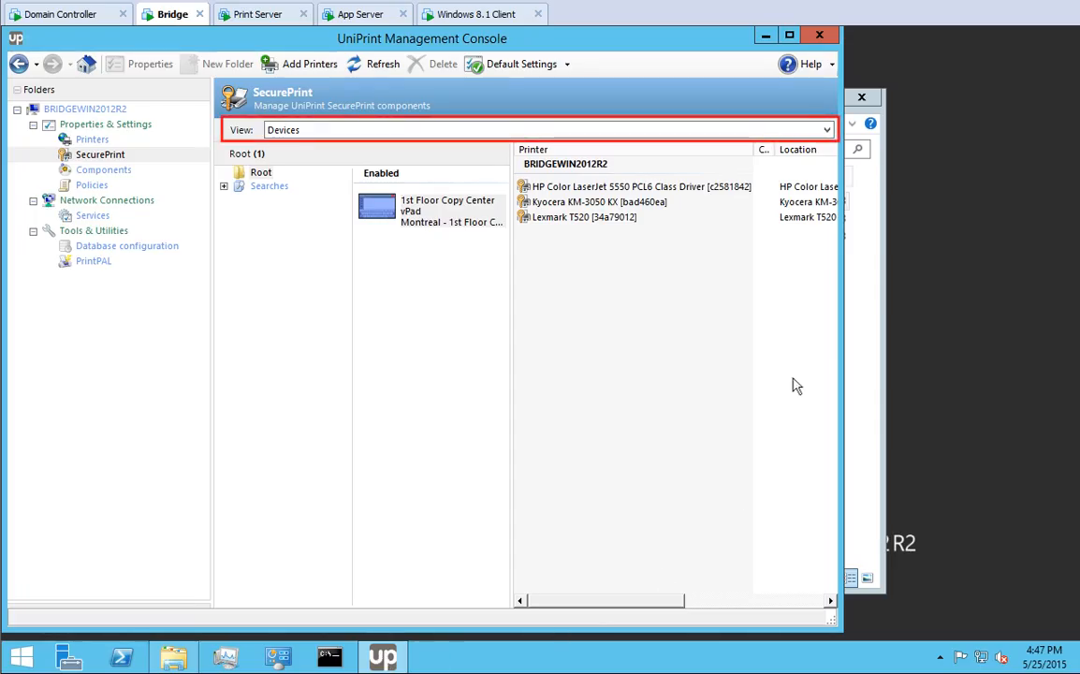
click(592, 133)
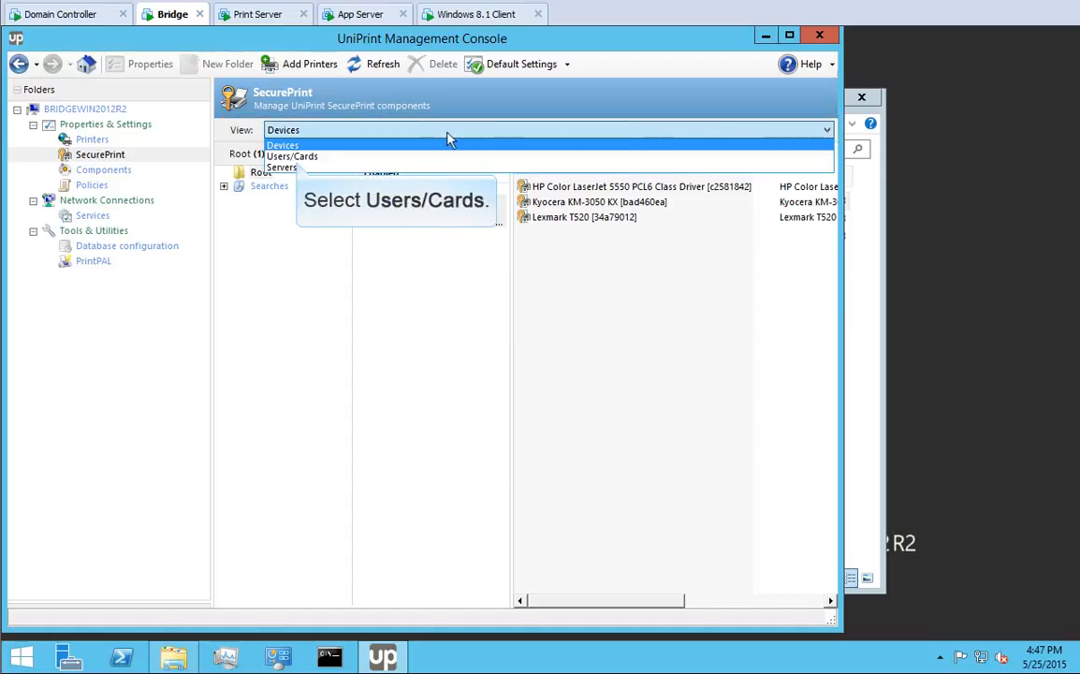
click(298, 157)
Start a user import and choose SecurePrintDomainUsers from Desktop > UniPrint-Infinity-x64-v90 > SmartCard UserIDs as the import file
click(226, 65)
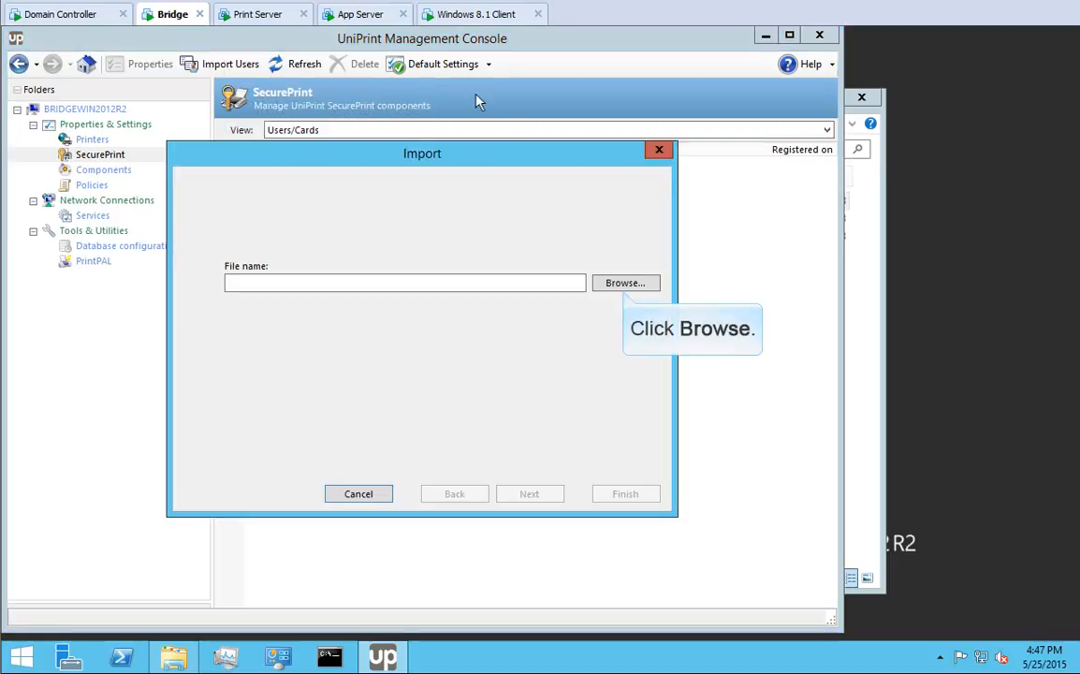
click(625, 283)
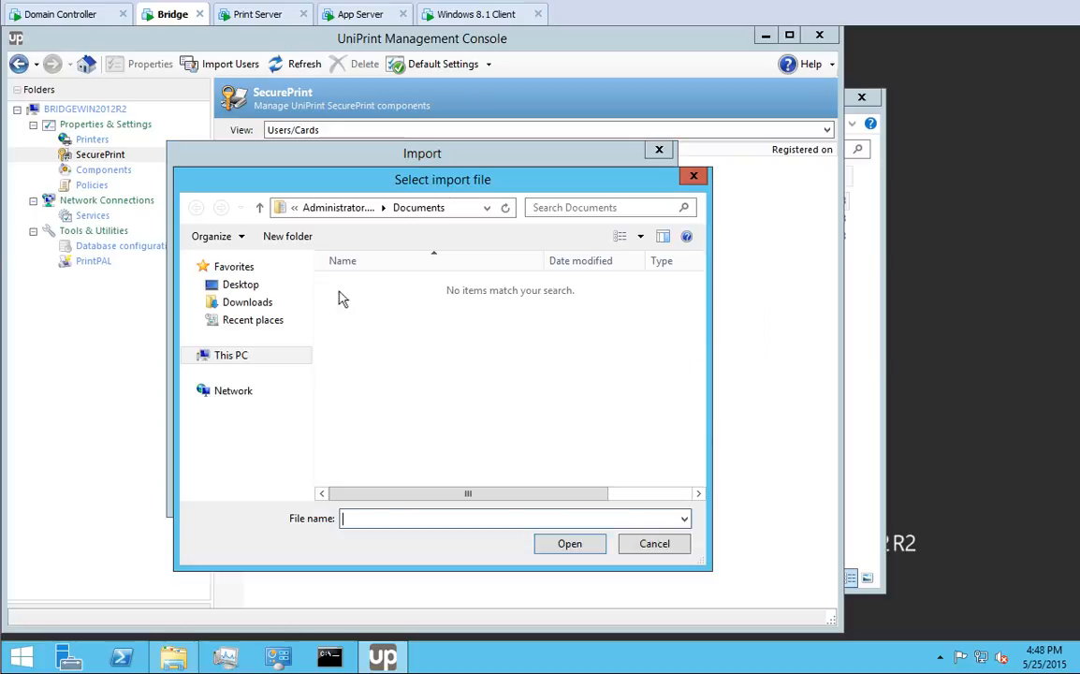
click(191, 354)
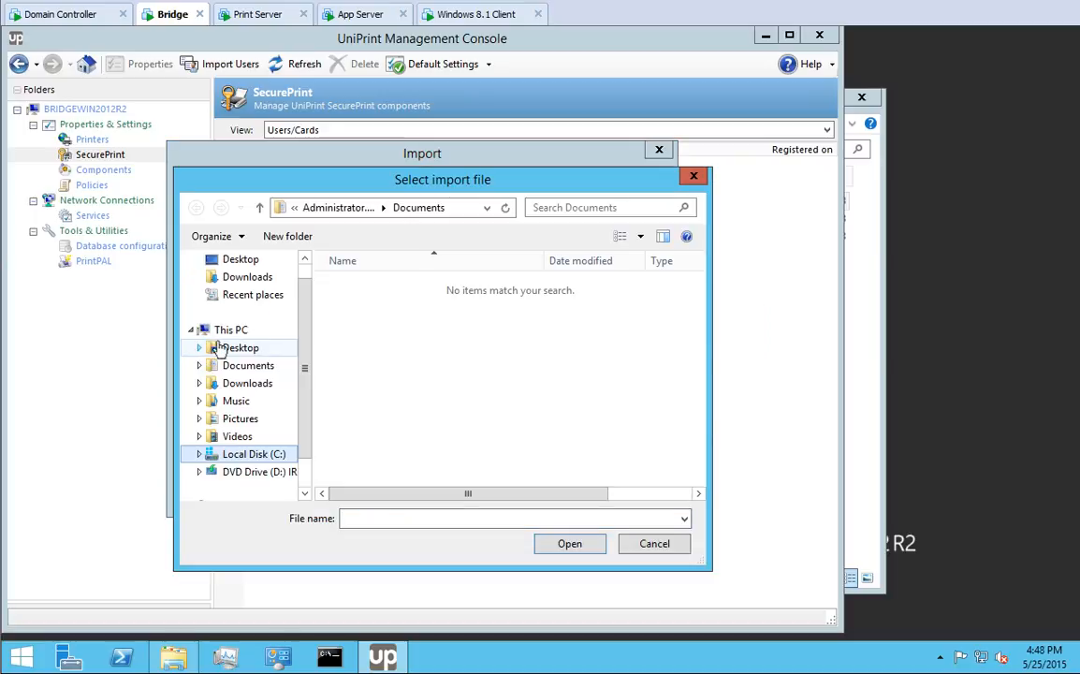
click(241, 260)
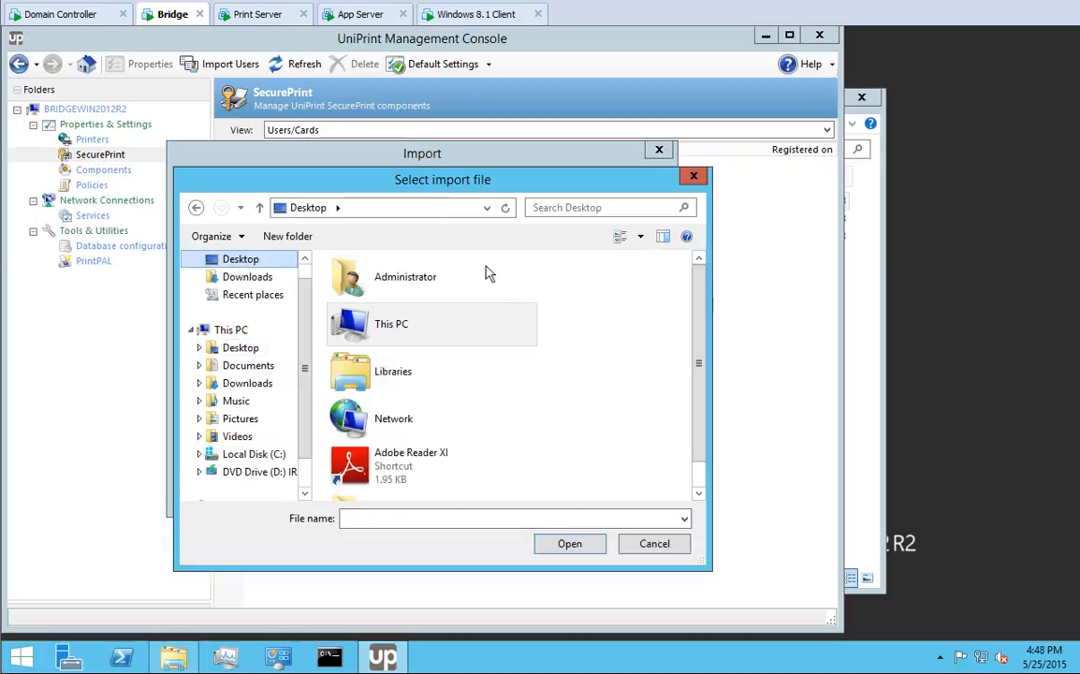
drag(699, 332, 697, 482)
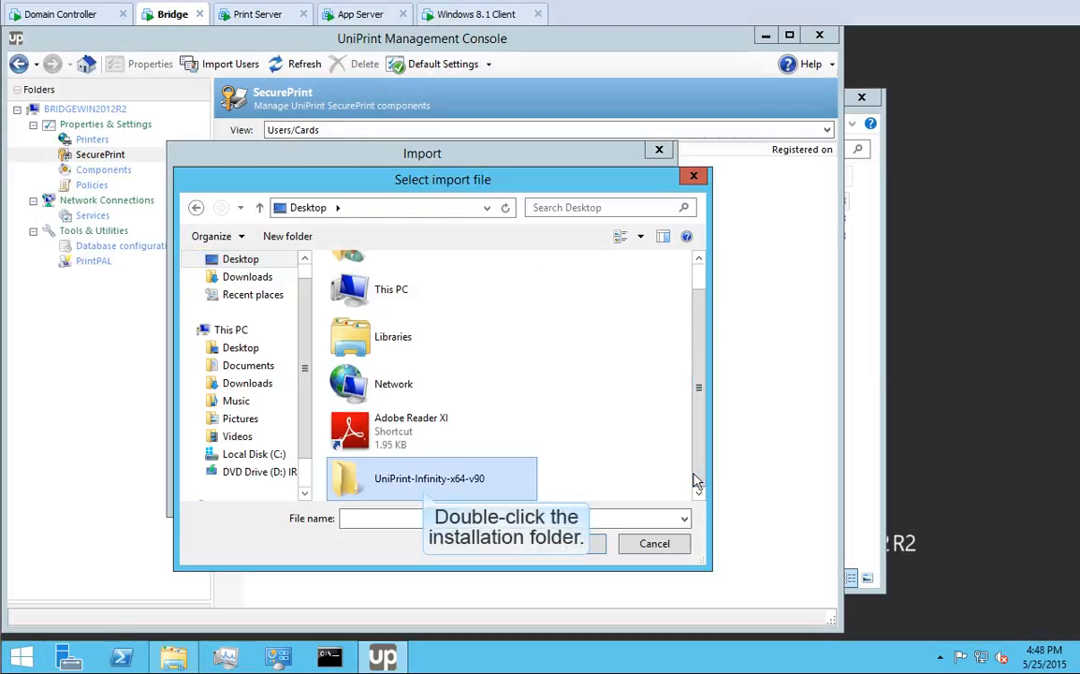
double_click(426, 480)
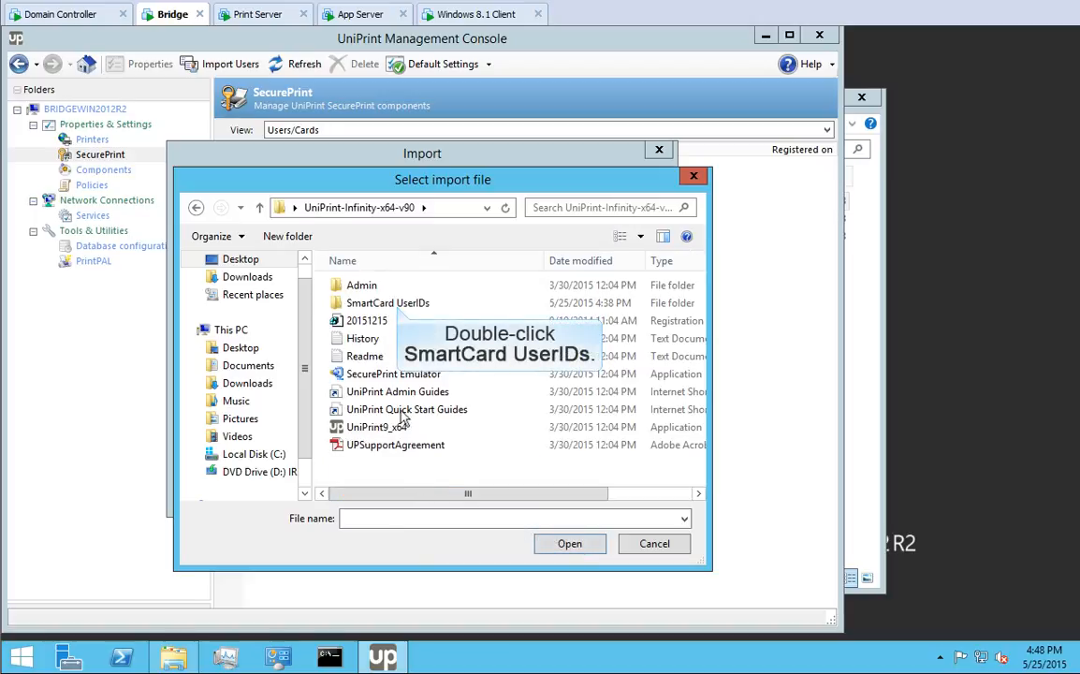
double_click(400, 309)
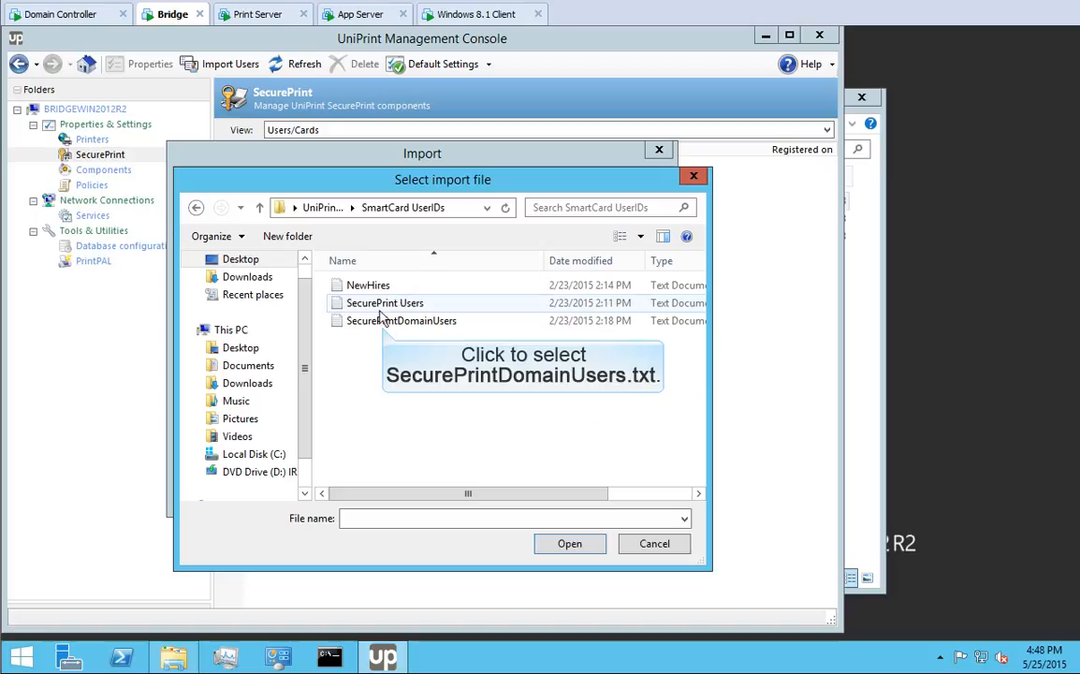
click(382, 322)
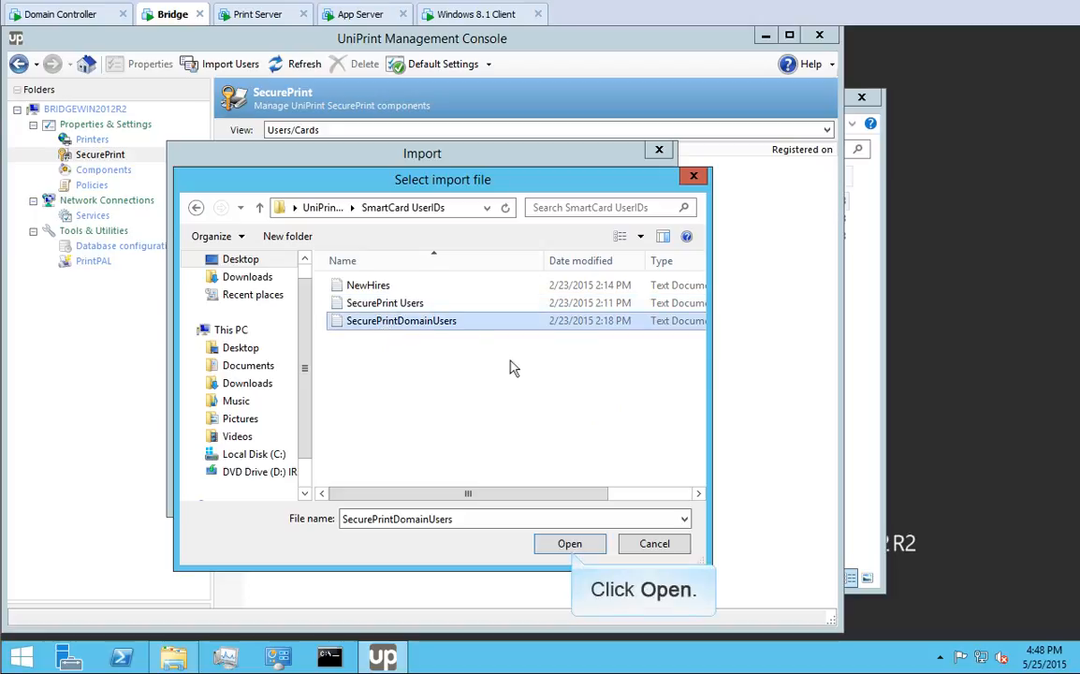
click(570, 545)
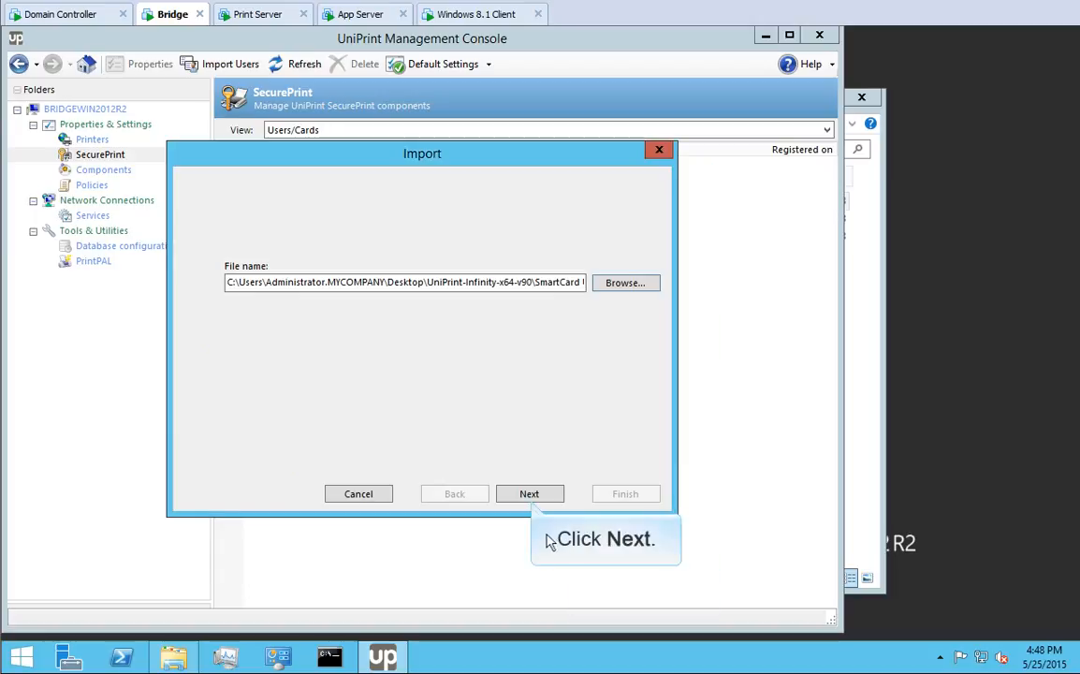
Accept the comma delimiter, map User Domain to column B, User ID to A and Card ID to C, and import the users
click(530, 496)
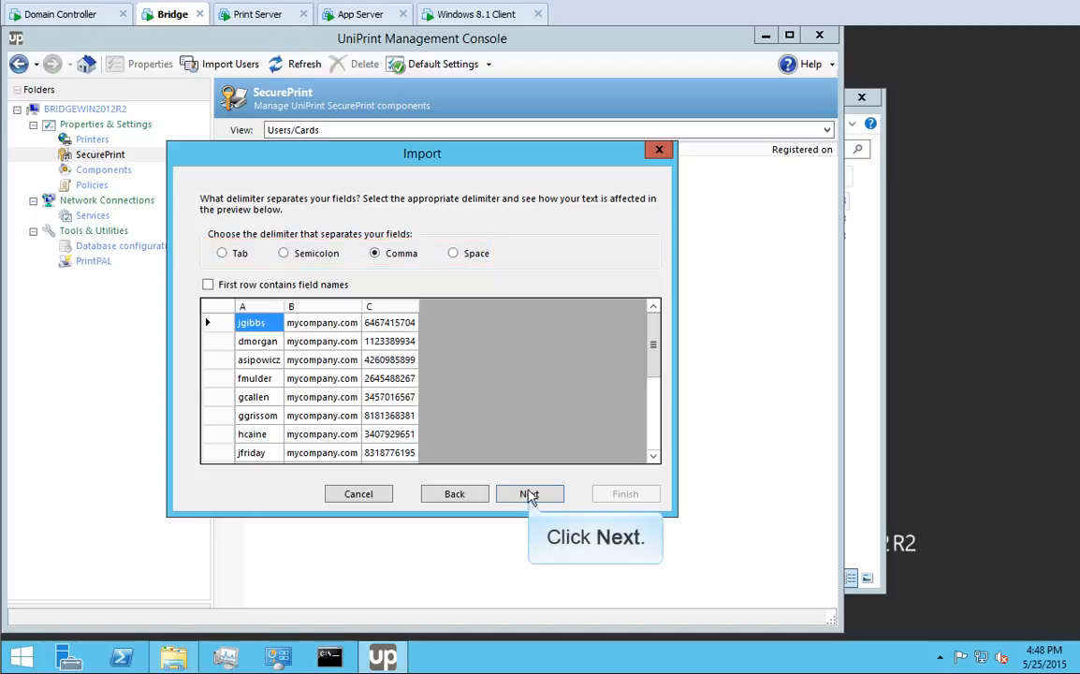
click(530, 494)
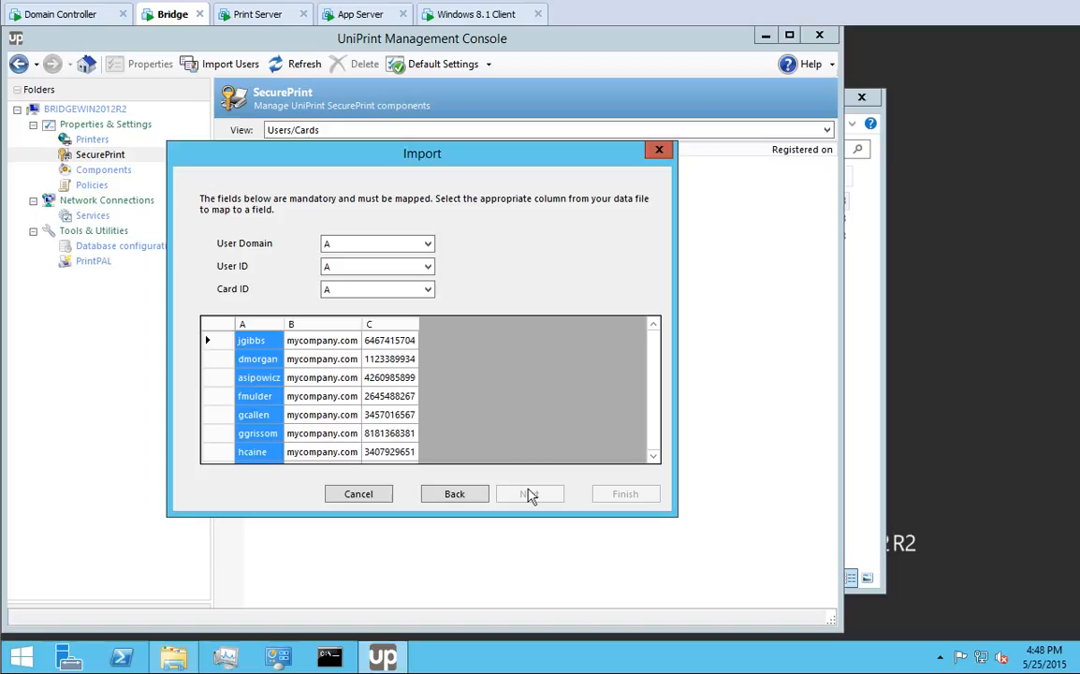
click(428, 243)
click(327, 267)
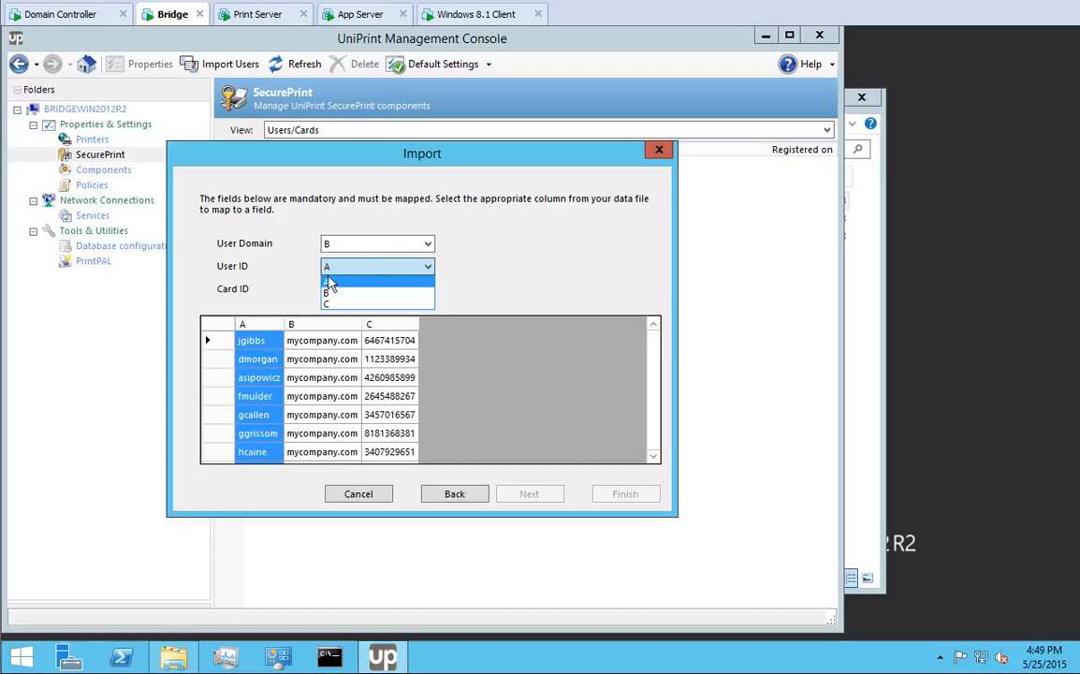
click(326, 281)
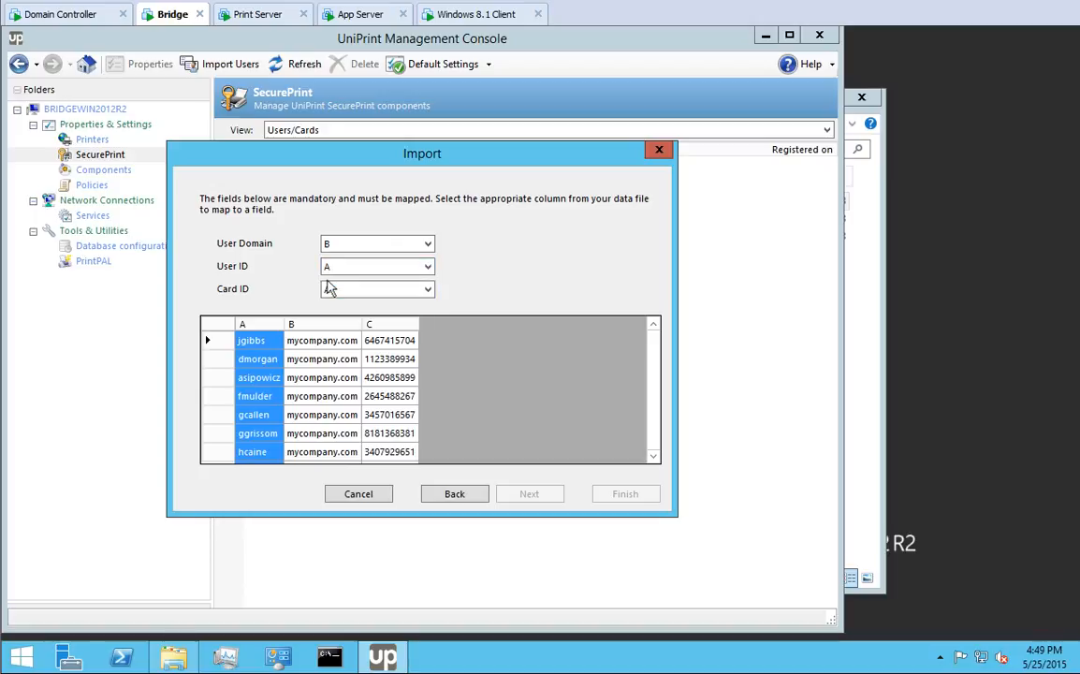
click(428, 290)
click(333, 326)
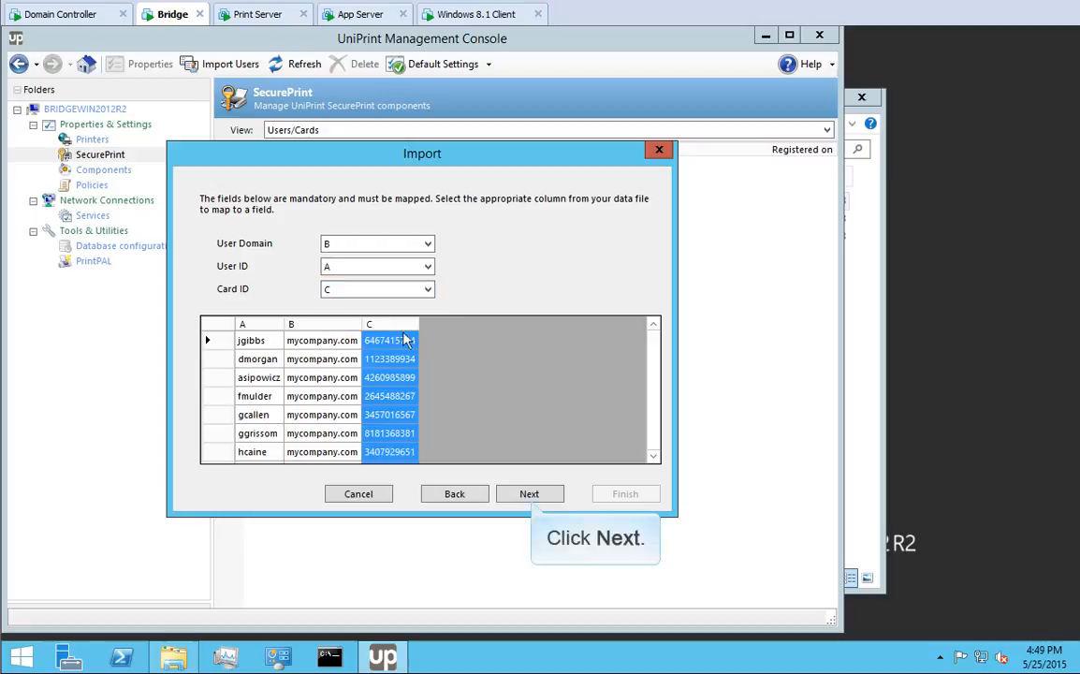
click(531, 494)
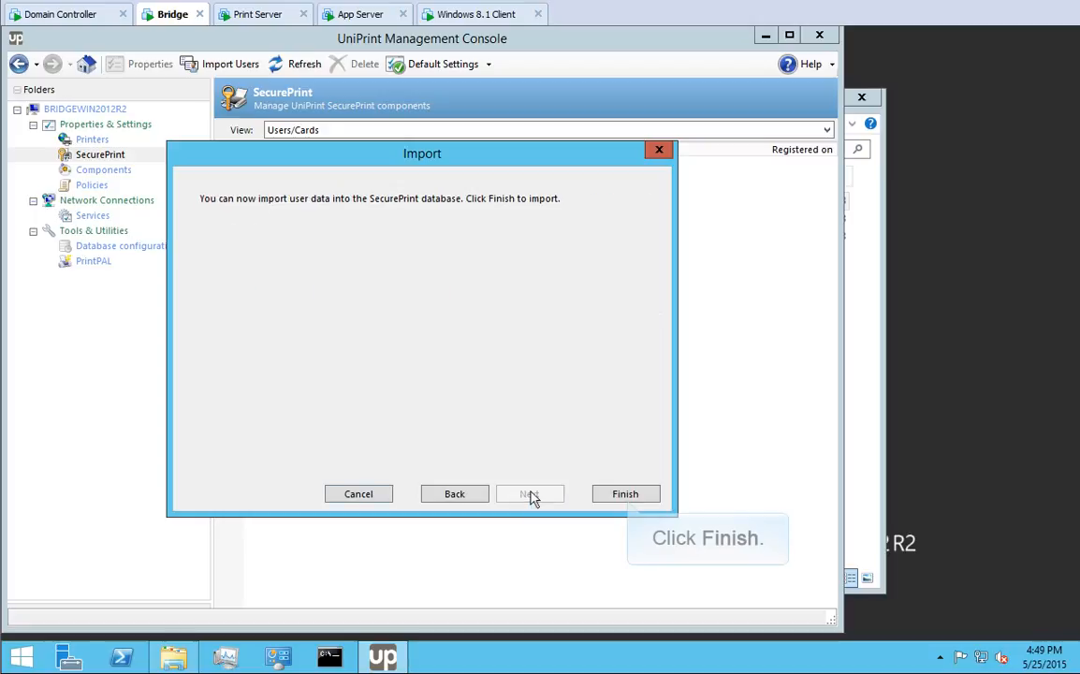
click(629, 496)
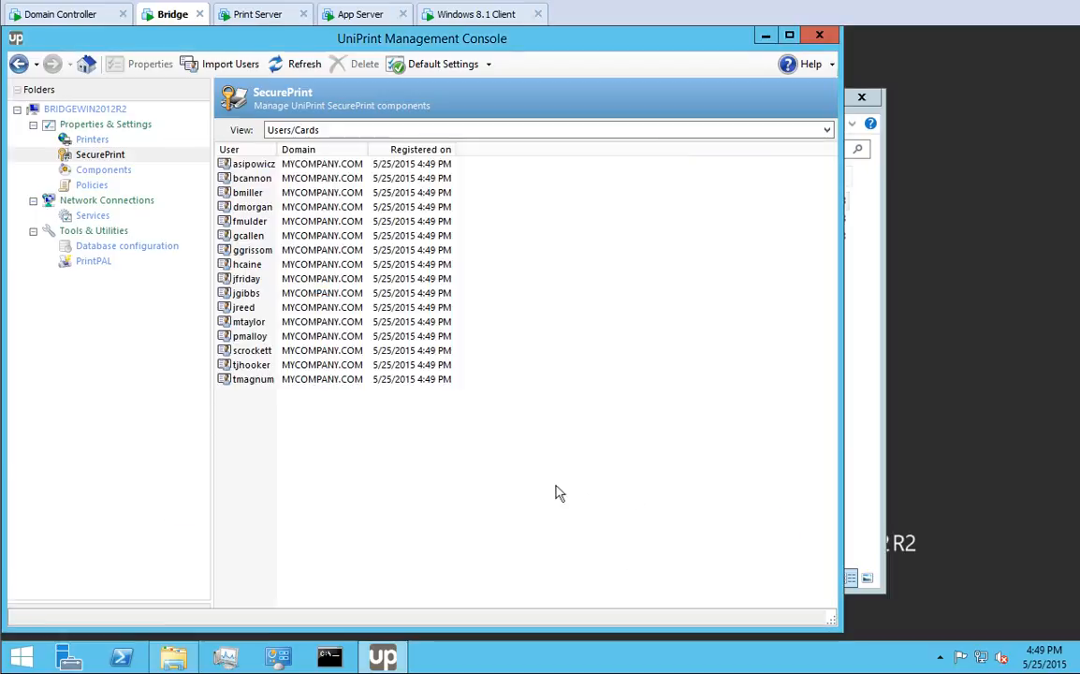
Start another user import and choose NewHires from the SmartCard UserIDs folder as the import file
click(231, 66)
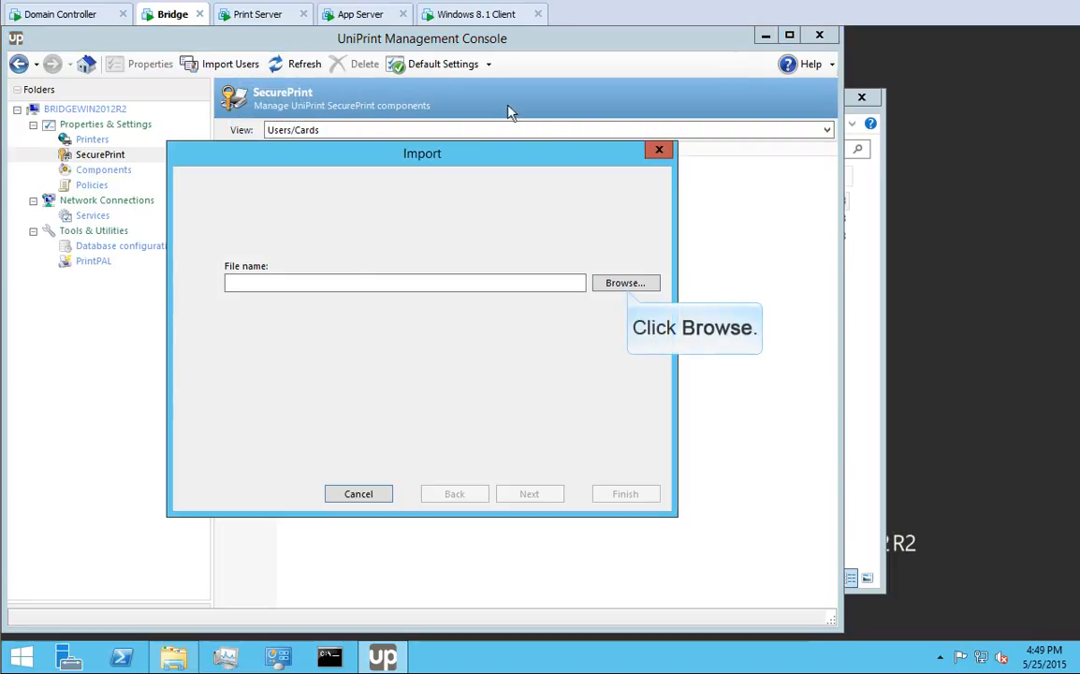
click(625, 283)
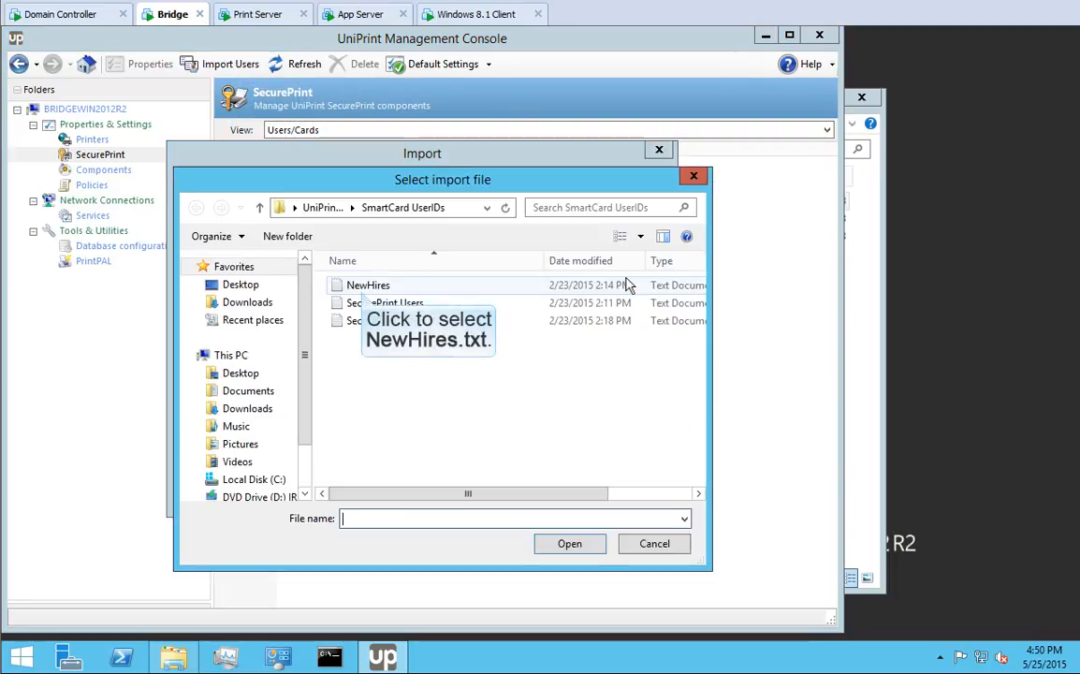
click(365, 288)
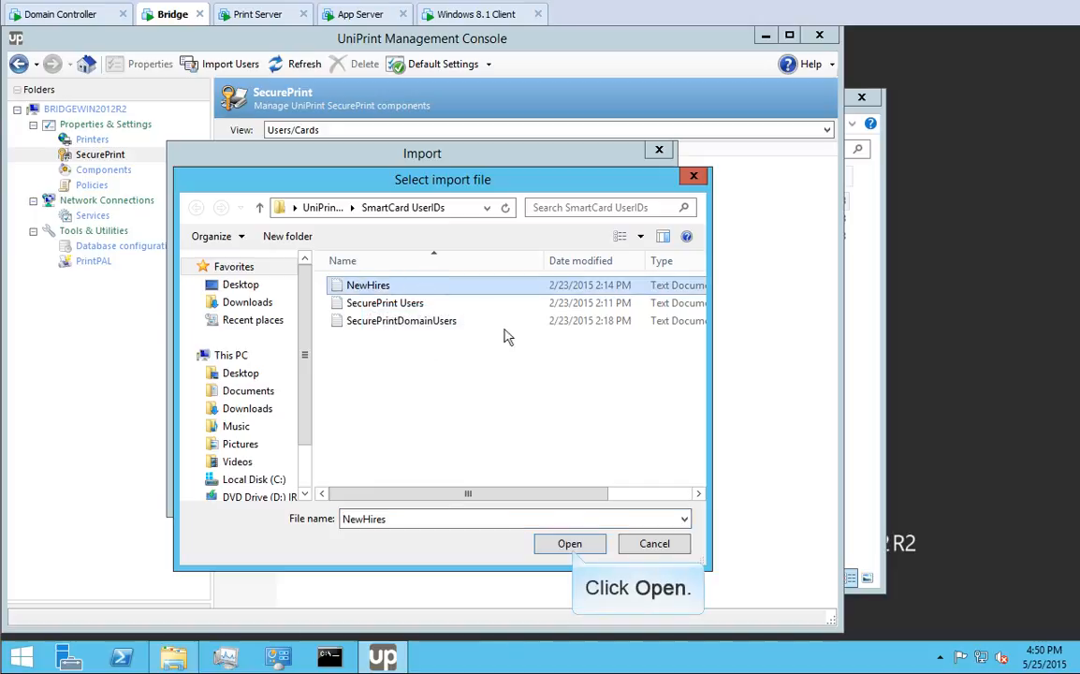
click(573, 542)
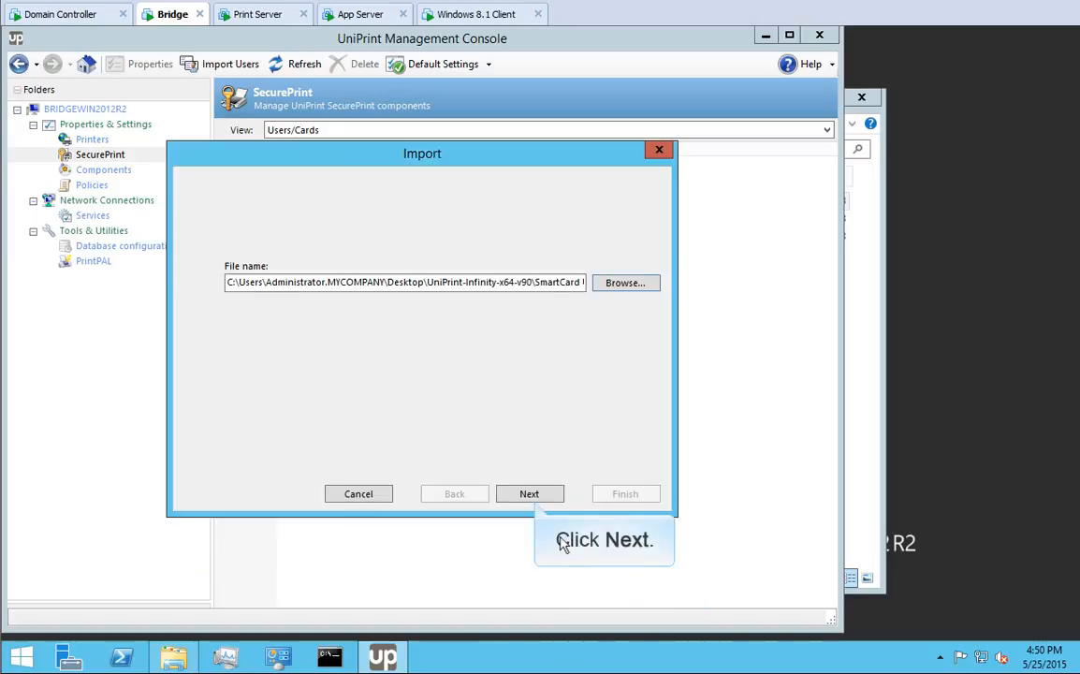
Accept the comma delimiter for the NewHires file and map User Domain to the constant mycompany.com
click(533, 494)
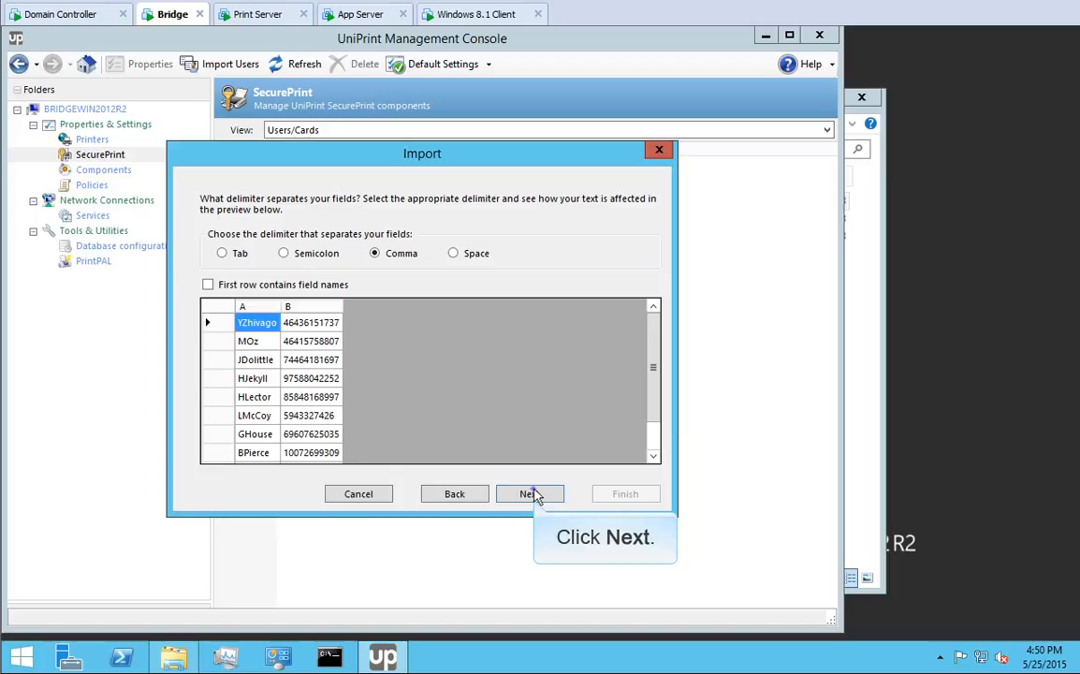
click(528, 494)
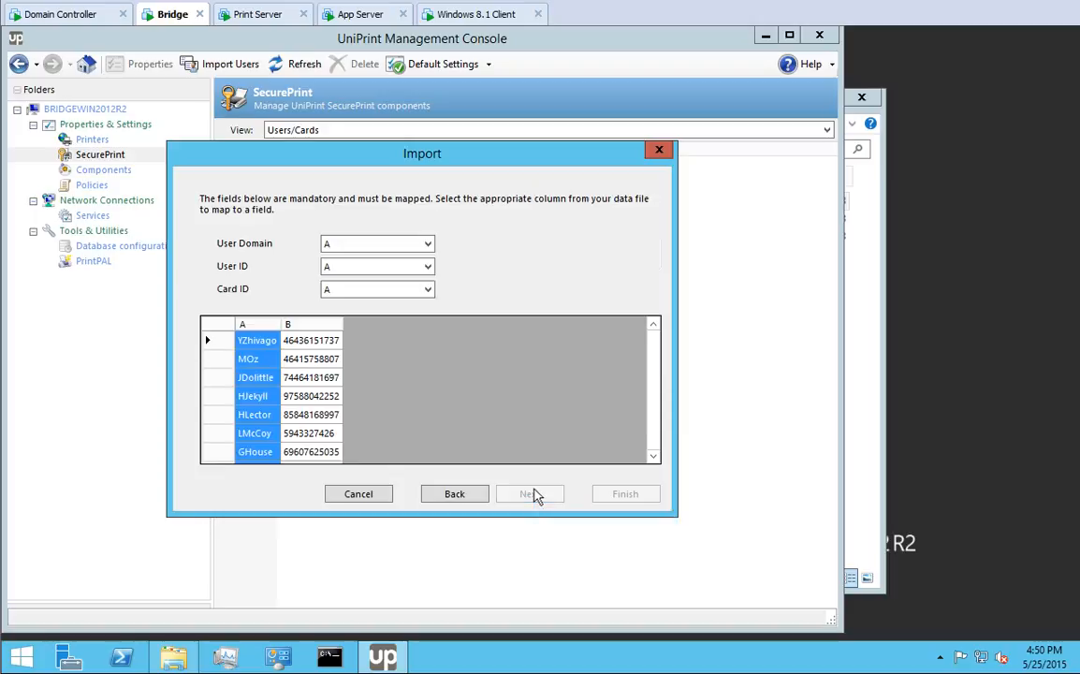
click(427, 243)
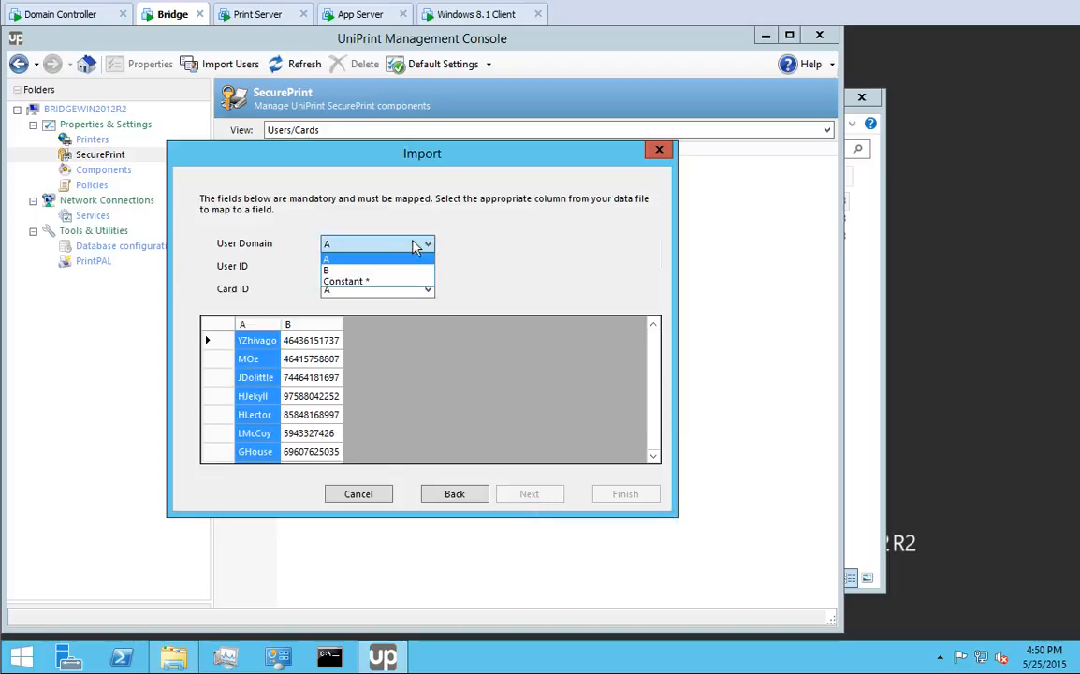
click(363, 282)
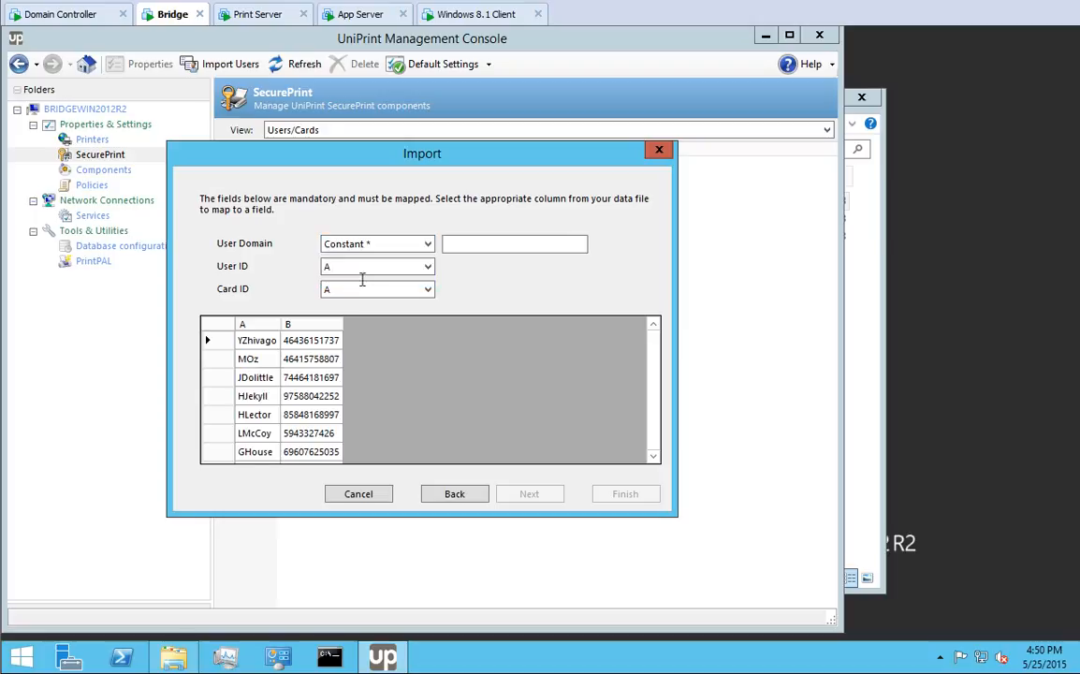
click(445, 243)
text(mycompany.com)
Map User ID to column A and Card ID to column B, and finish importing the users
click(356, 268)
click(327, 282)
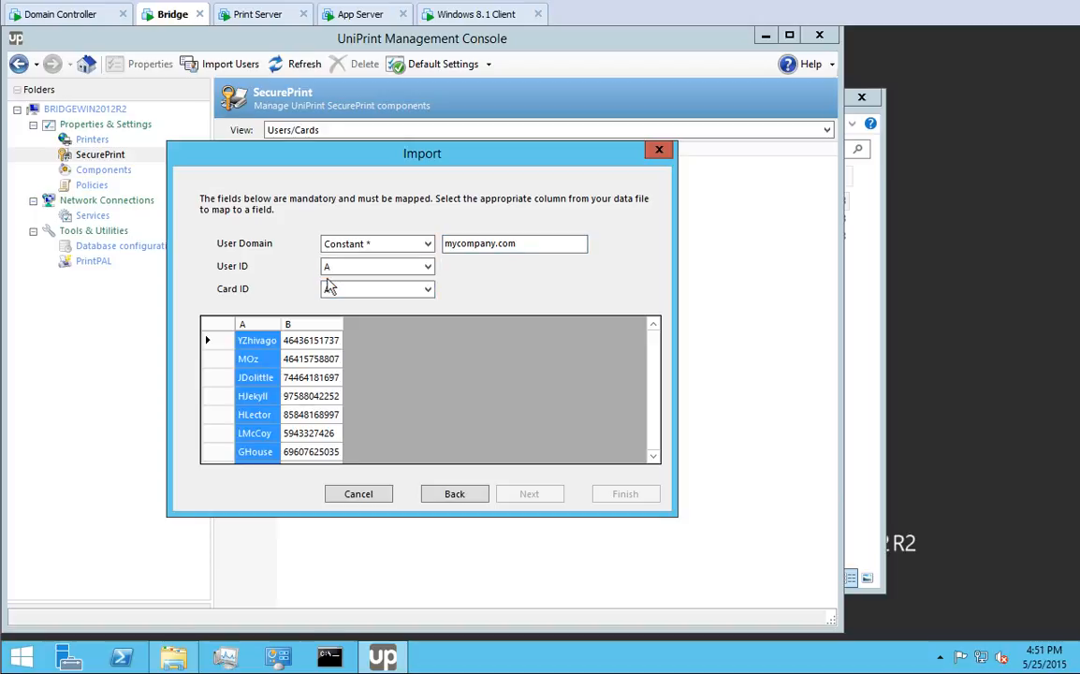
click(427, 290)
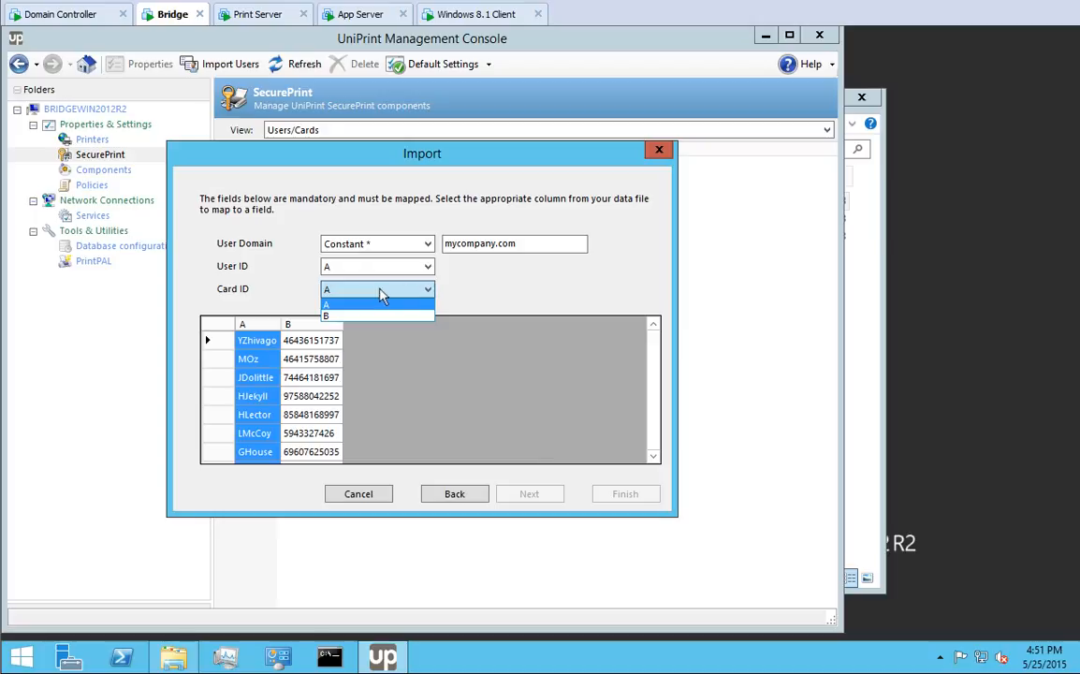
click(327, 312)
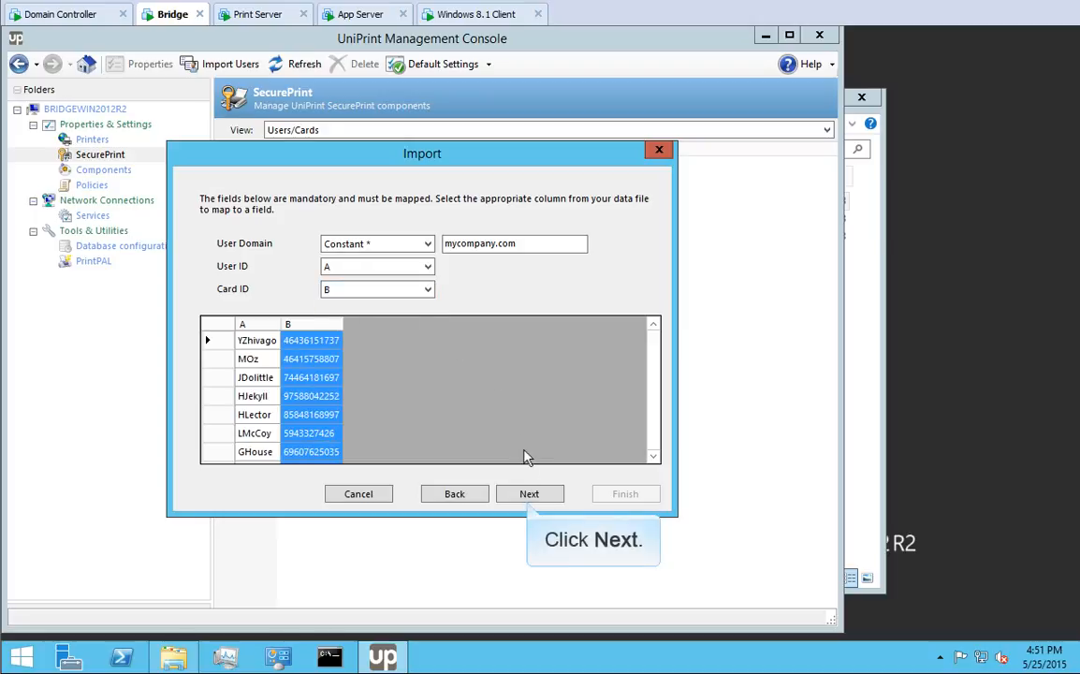
click(530, 493)
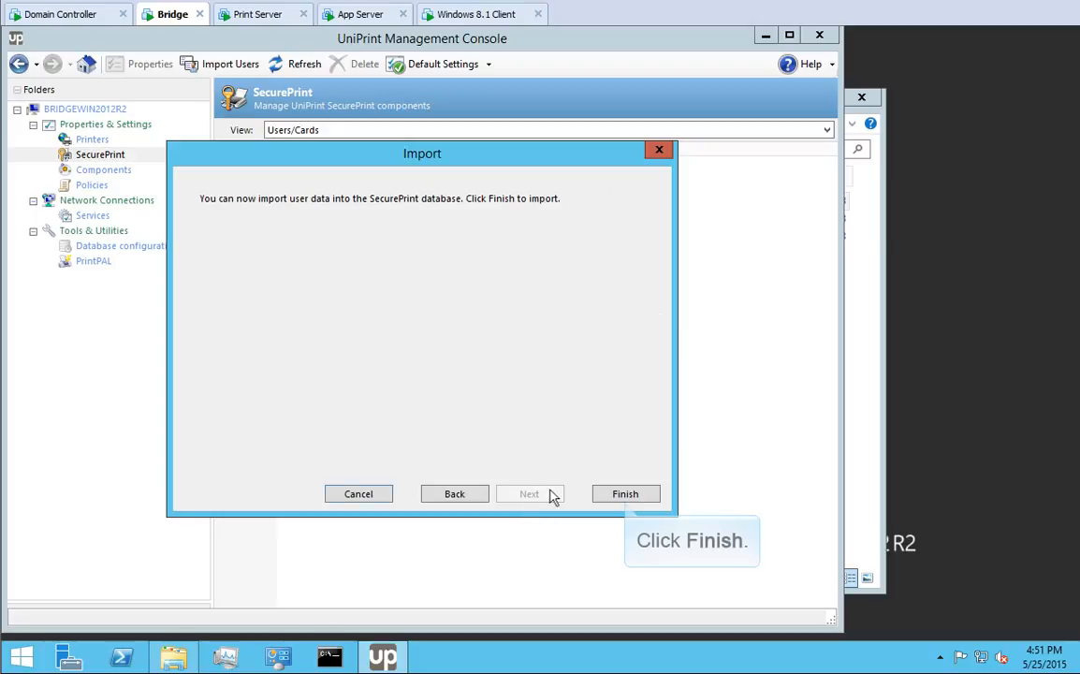
click(624, 495)
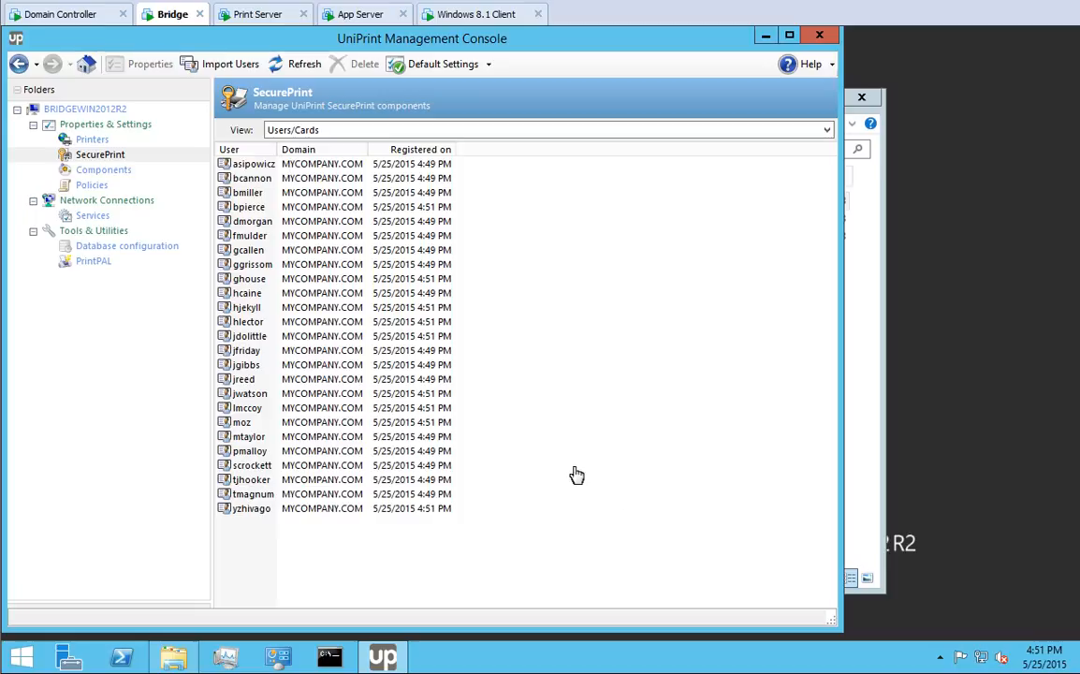
Switch to the Windows 8.1 Client machine with the vPad emulator
click(493, 16)
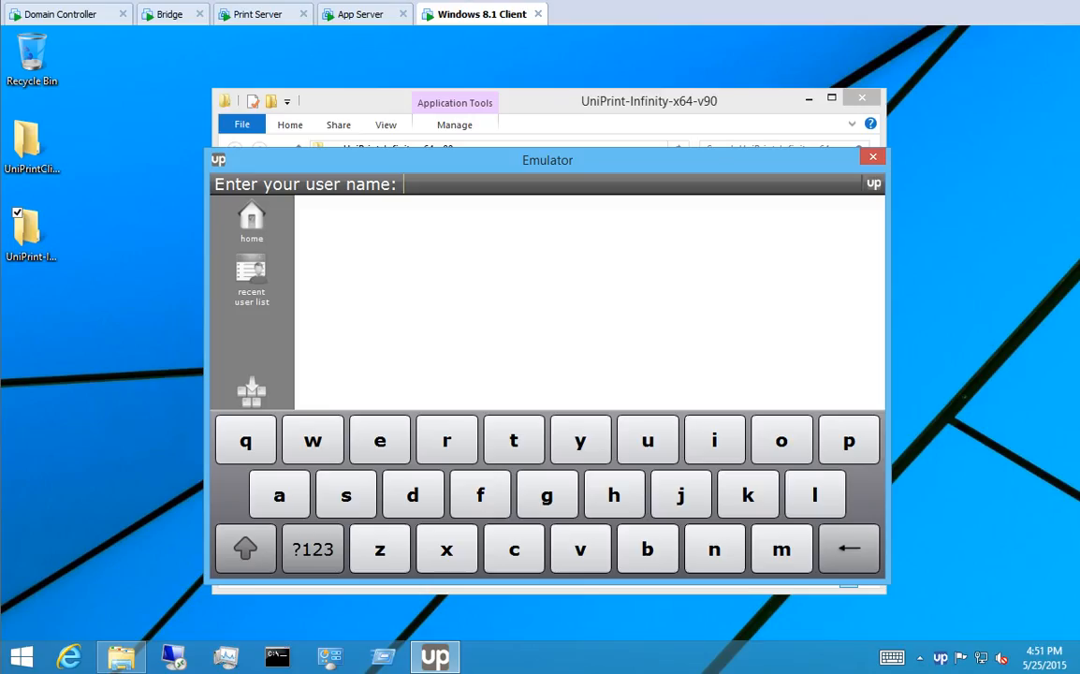